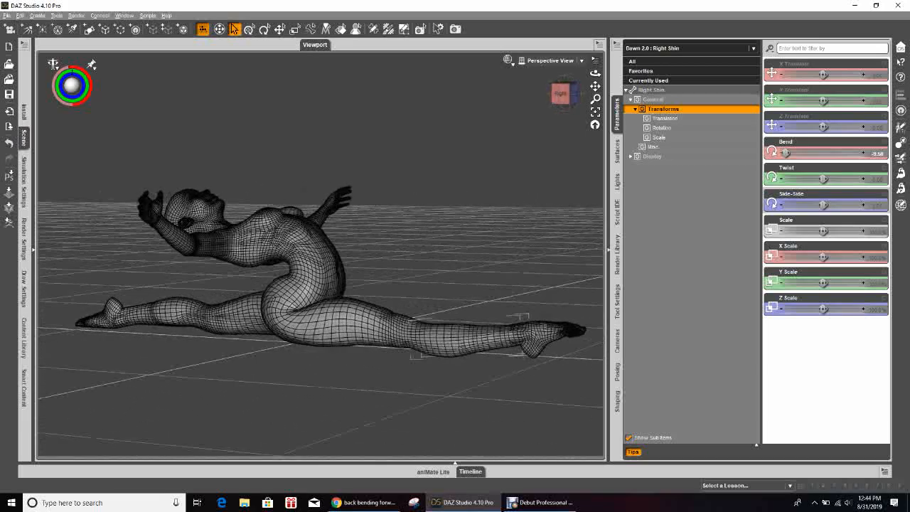
# - Select the figure's Hip and reset its Bend to 0
pyautogui.moveTo(596, 73); pyautogui.dragTo(840, 77)
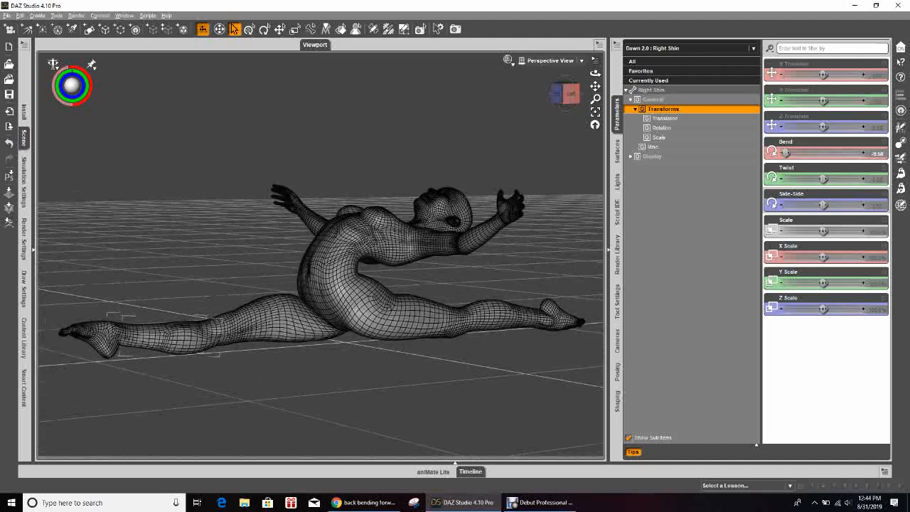
pyautogui.moveTo(841, 77); pyautogui.dragTo(821, 68)
pyautogui.scroll(-2, 320, 254)
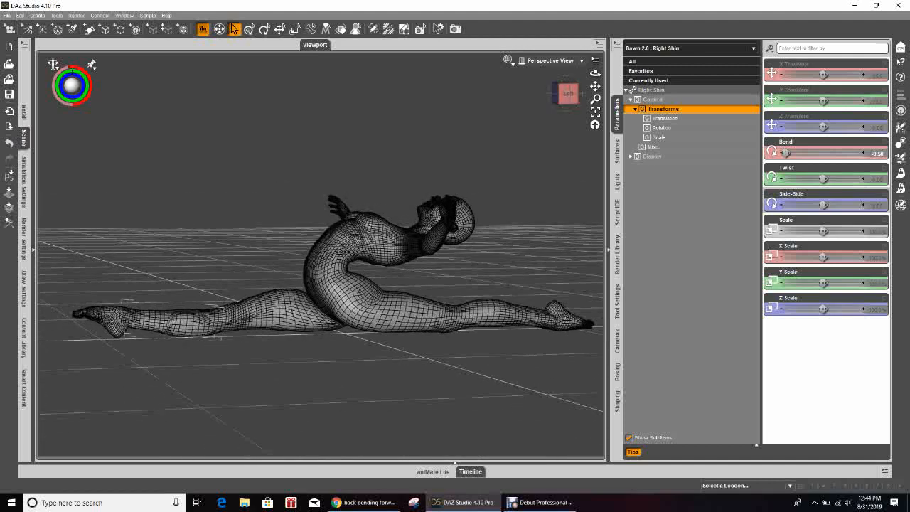
pyautogui.moveTo(595, 86); pyautogui.dragTo(579, 86)
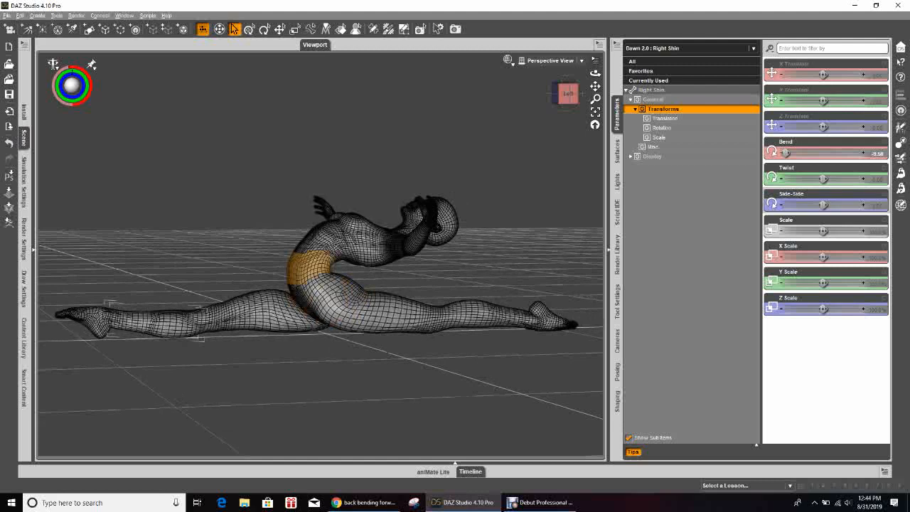
pyautogui.click(304, 284)
pyautogui.keyDown('alt'); pyautogui.click(826, 152); pyautogui.keyUp('alt')
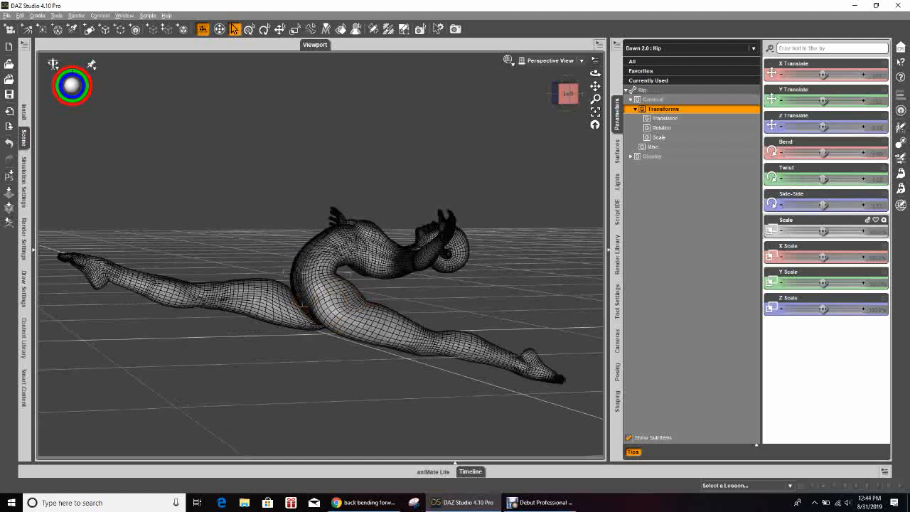
# - Select the whole Dawn 2.0 figure and reset its Y Translate to 0
pyautogui.doubleClick(342, 247)
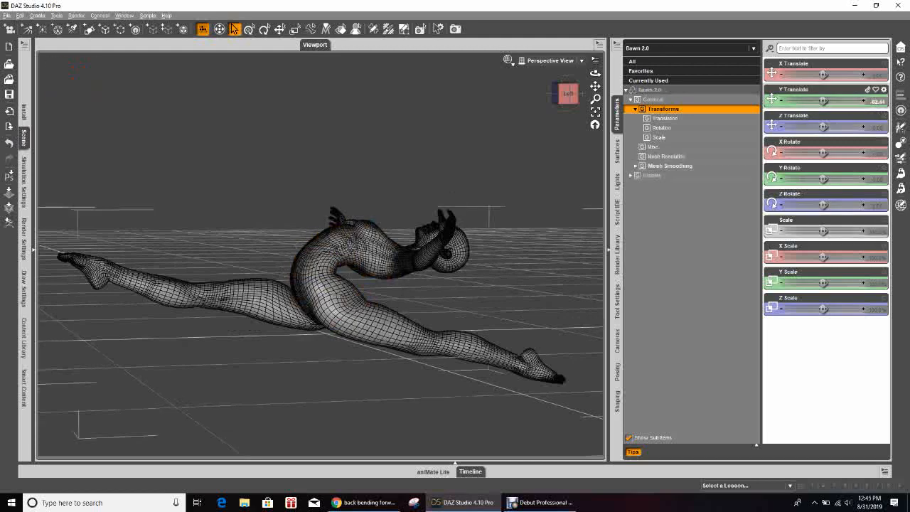
pyautogui.keyDown('alt'); pyautogui.click(824, 100); pyautogui.keyUp('alt')
pyautogui.moveTo(595, 86); pyautogui.dragTo(595, 216)
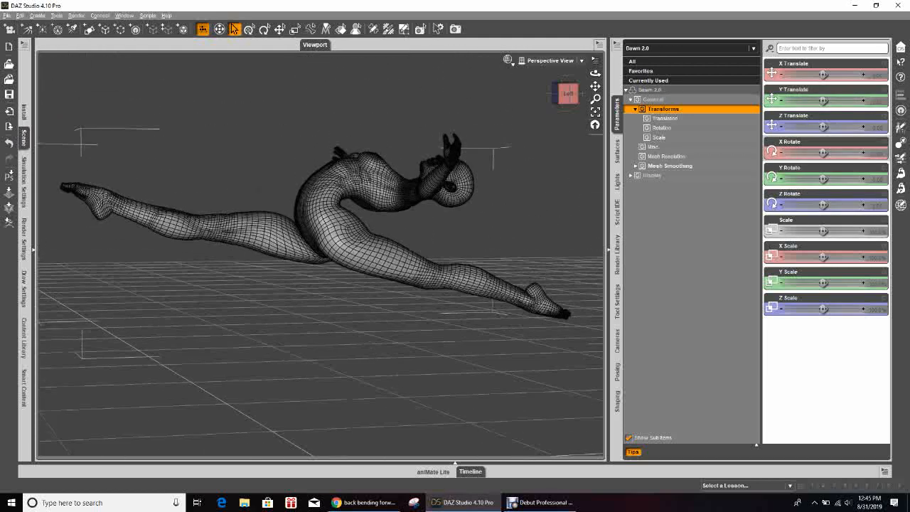
# - Reset the Bend of the Left Thigh, Right Thigh and Pelvis to 0 so the legs come out of the split
pyautogui.click(396, 262)
pyautogui.keyDown('alt'); pyautogui.click(861, 153); pyautogui.keyUp('alt')
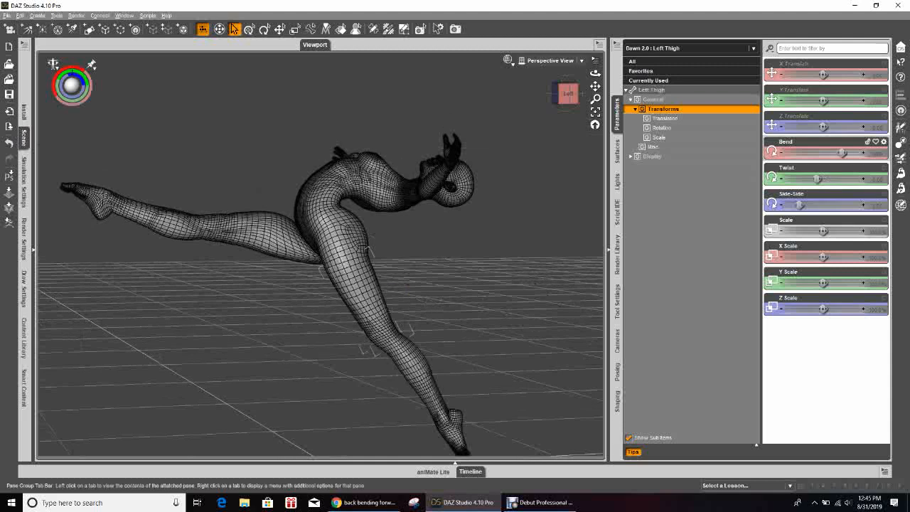
pyautogui.click(256, 235)
pyautogui.keyDown('alt'); pyautogui.click(860, 153); pyautogui.keyUp('alt')
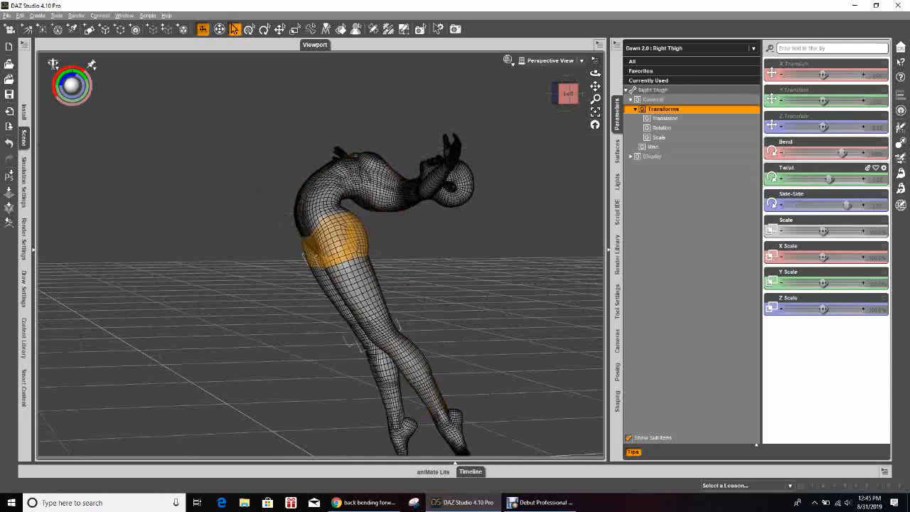
pyautogui.click(377, 249)
pyautogui.keyDown('alt'); pyautogui.click(860, 153); pyautogui.keyUp('alt')
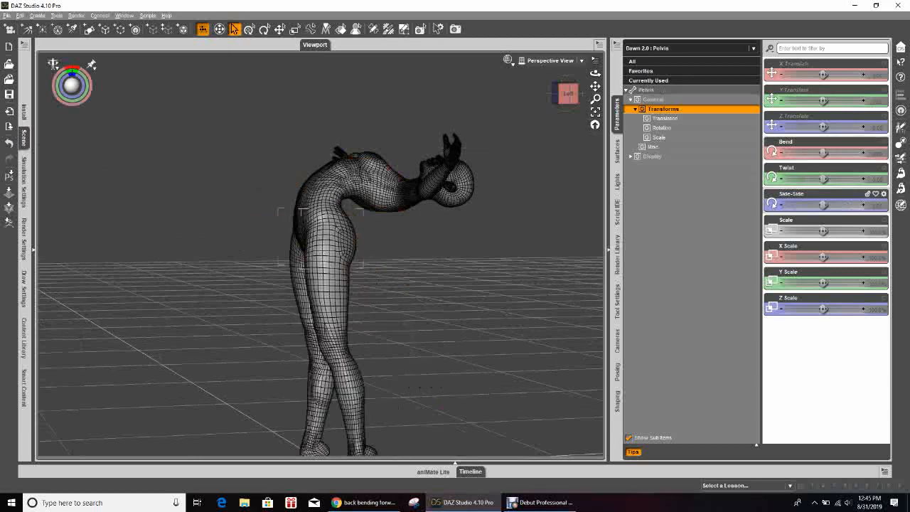
# - Reset the Bend of the Right Foot, Right Metatarsals and Right Toes to 0
pyautogui.moveTo(595, 73); pyautogui.dragTo(611, 30)
pyautogui.click(331, 408)
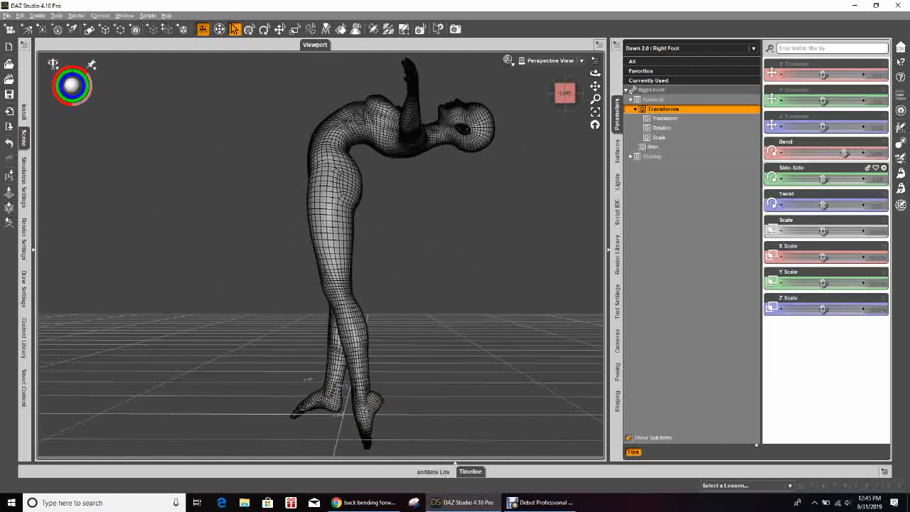
pyautogui.click(24, 135)
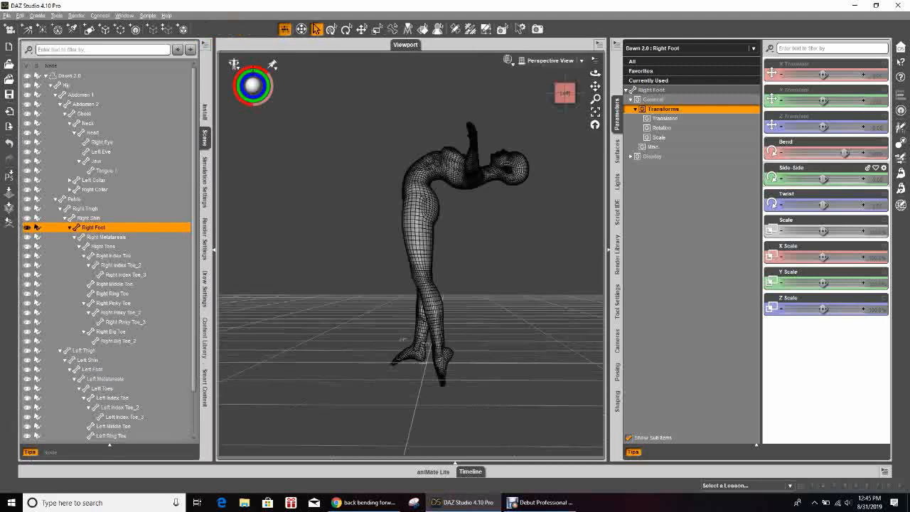
pyautogui.click(37, 237)
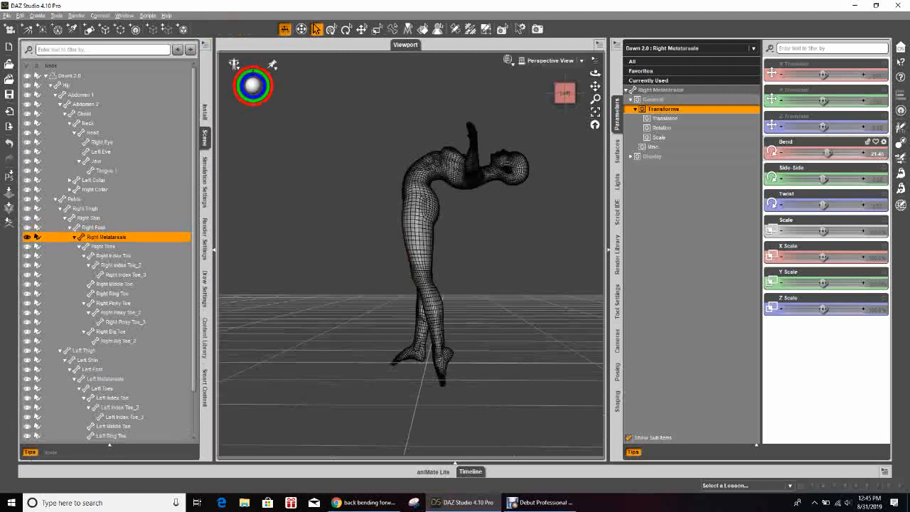
pyautogui.hotkey('ctrl', 'z')
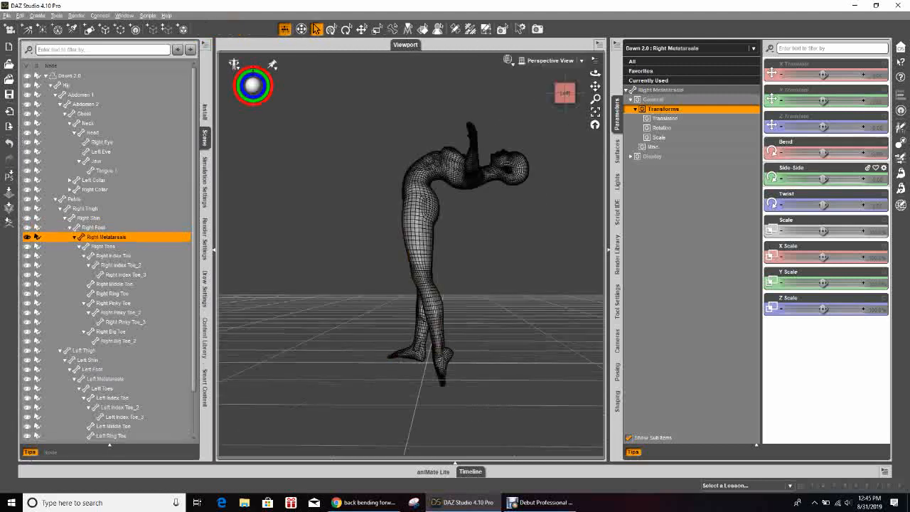
pyautogui.click(37, 247)
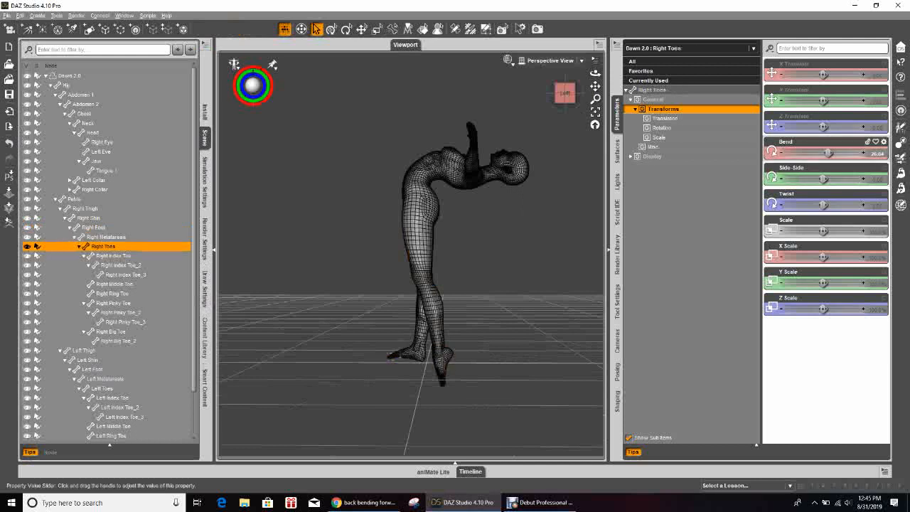
# - Straighten both lower legs by setting the Bend of the Right Shin and Left Shin to 0
pyautogui.click(37, 369)
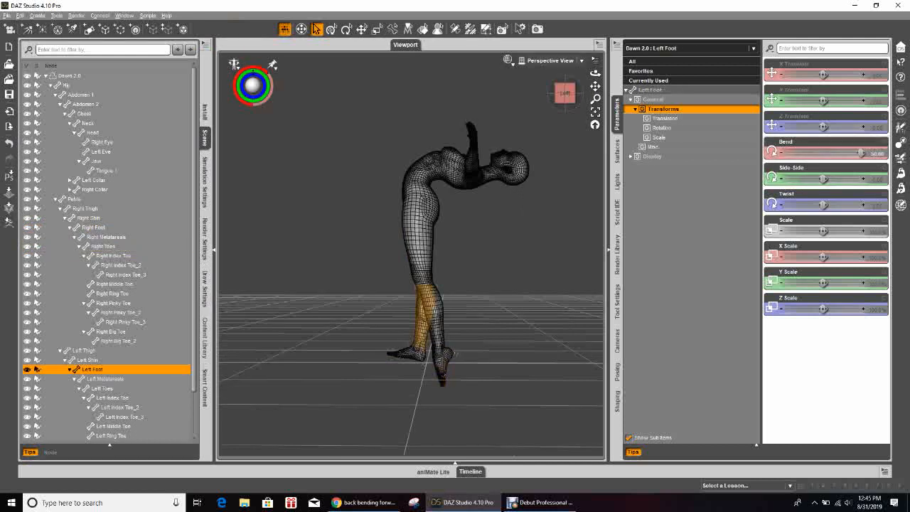
pyautogui.click(37, 217)
pyautogui.click(37, 360)
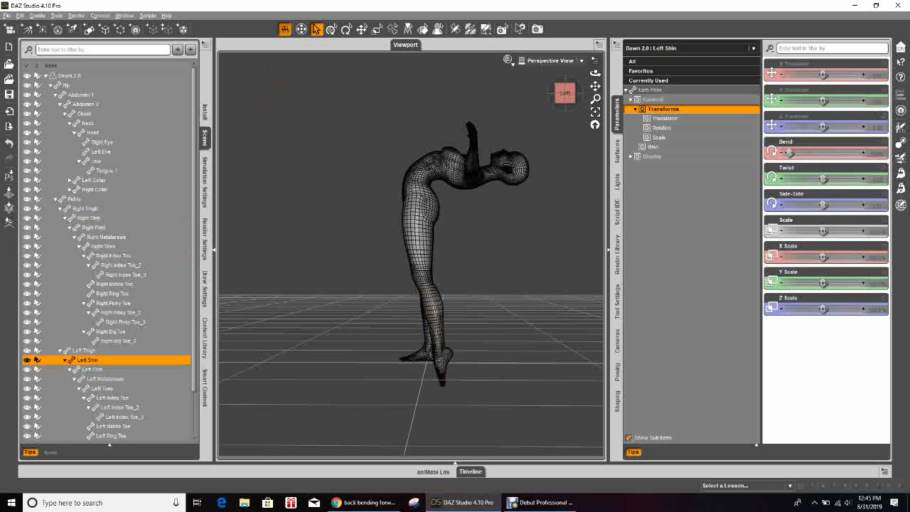
pyautogui.moveTo(825, 153); pyautogui.dragTo(823, 153)
# - Flatten the left foot by resetting the Bend of the Left Foot, Left Metatarsals and Left Toes, and collapse the scene hierarchy
pyautogui.click(432, 361)
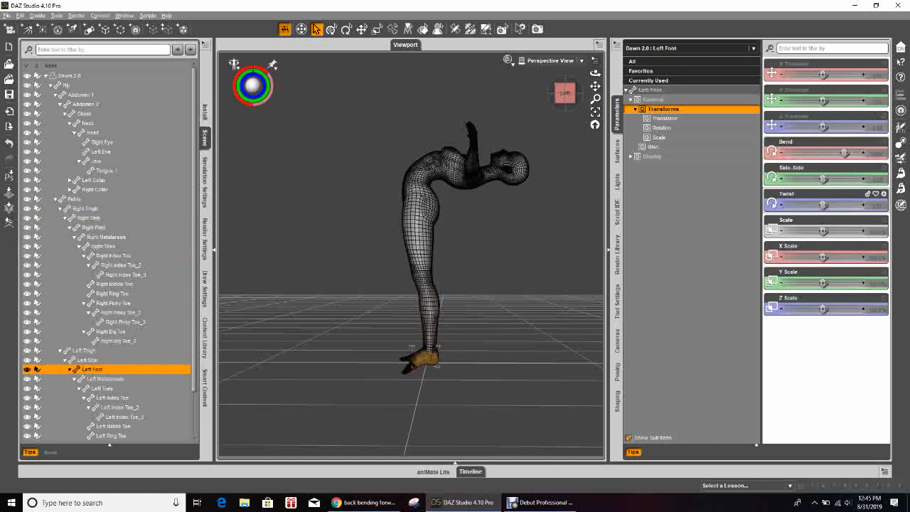
pyautogui.click(37, 378)
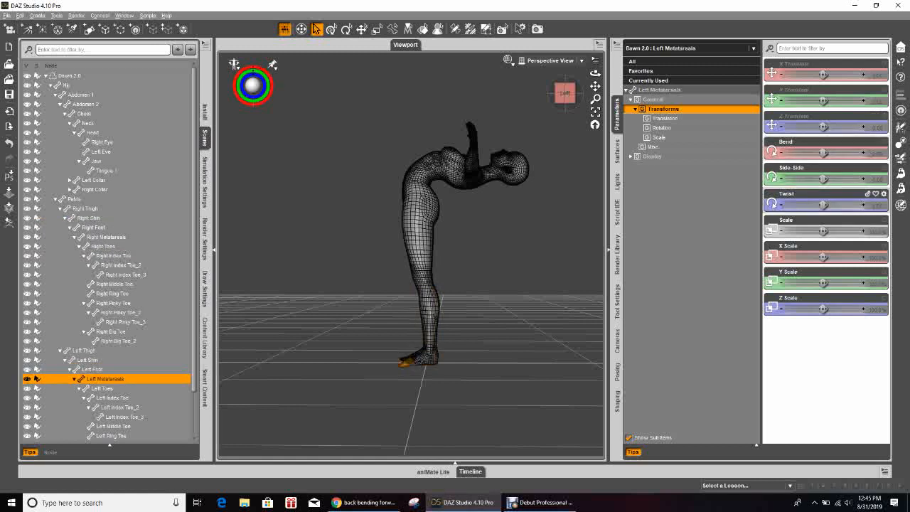
pyautogui.click(102, 389)
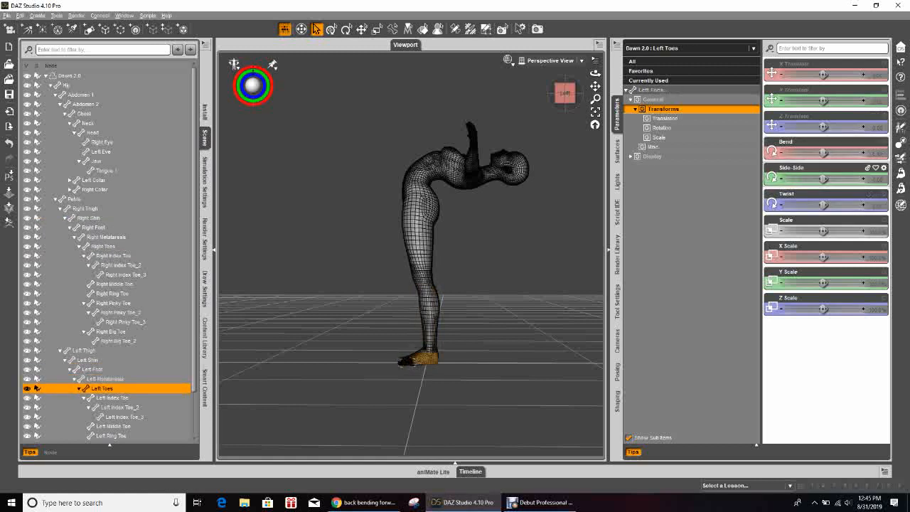
pyautogui.moveTo(428, 358); pyautogui.dragTo(394, 397, button='middle')
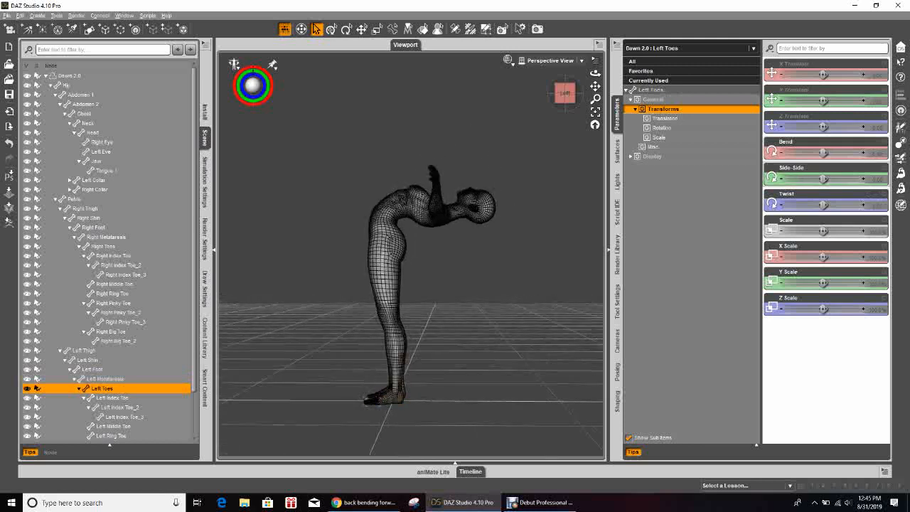
pyautogui.moveTo(411, 334); pyautogui.dragTo(442, 360, button='middle')
pyautogui.click(214, 250)
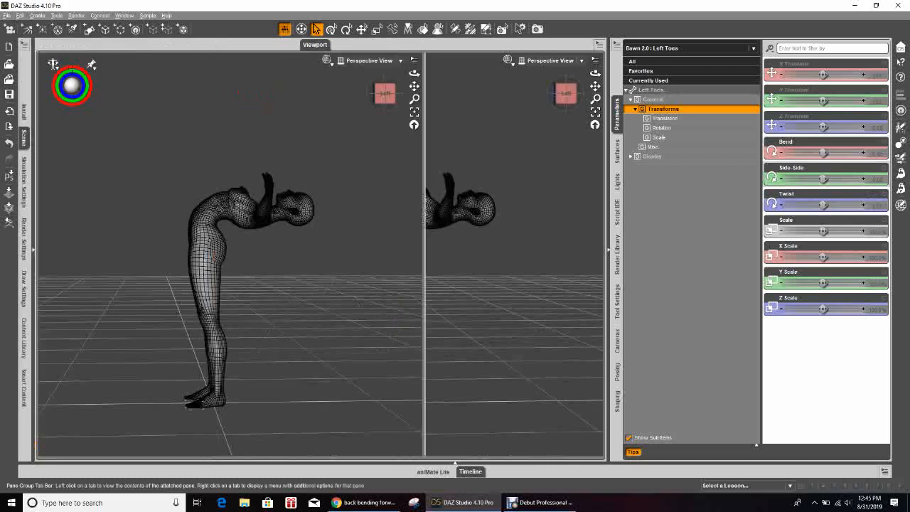
# - Straighten the upper torso by setting the Bend of the Chest and Abdomen 2 to 0
pyautogui.scroll(8, 320, 254)
pyautogui.moveTo(320, 98); pyautogui.dragTo(285, 245, button='middle')
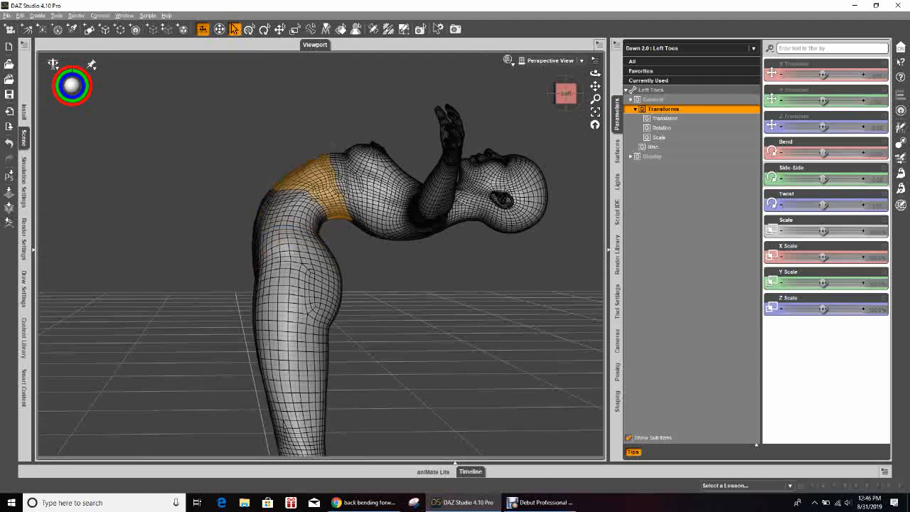
pyautogui.moveTo(320, 185); pyautogui.dragTo(290, 178, button='middle')
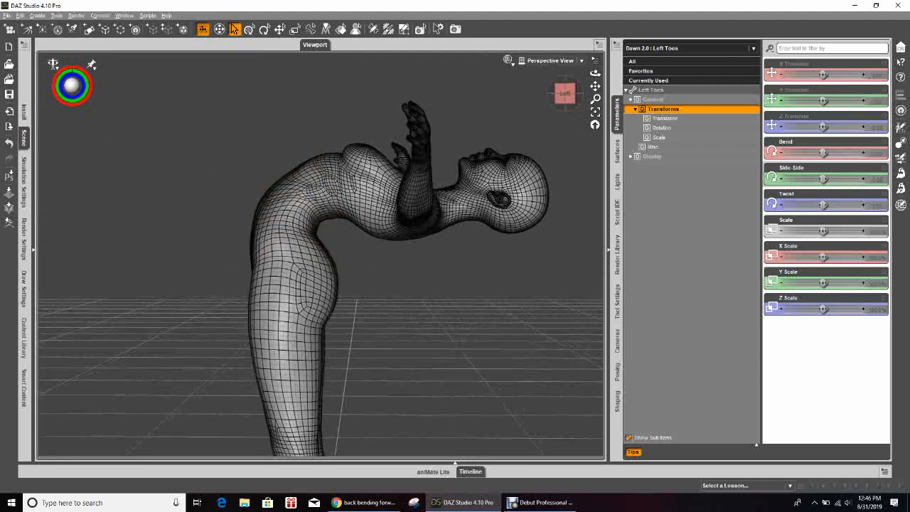
pyautogui.click(306, 182)
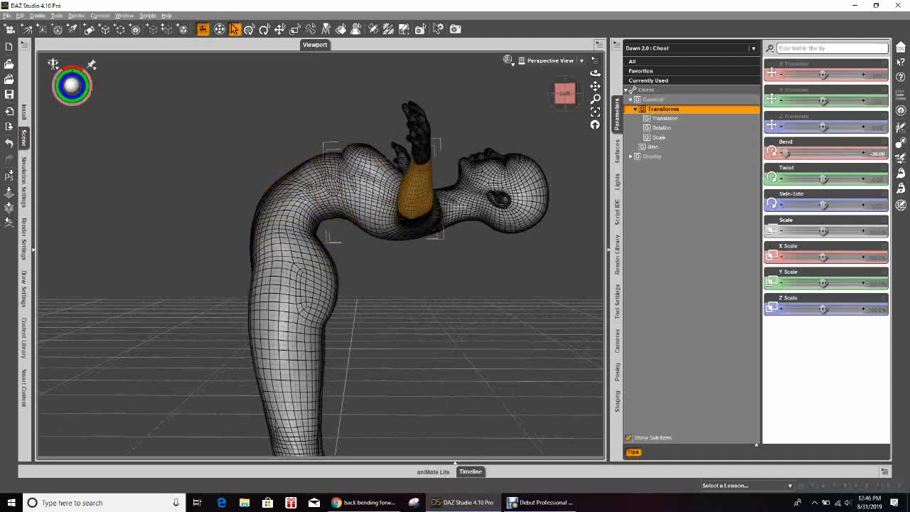
pyautogui.moveTo(786, 153); pyautogui.dragTo(820, 153)
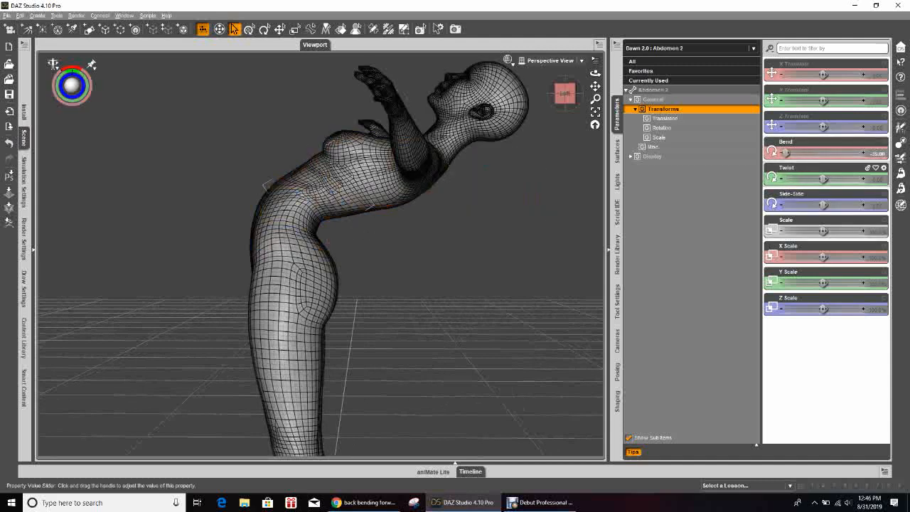
pyautogui.moveTo(785, 153); pyautogui.dragTo(827, 153)
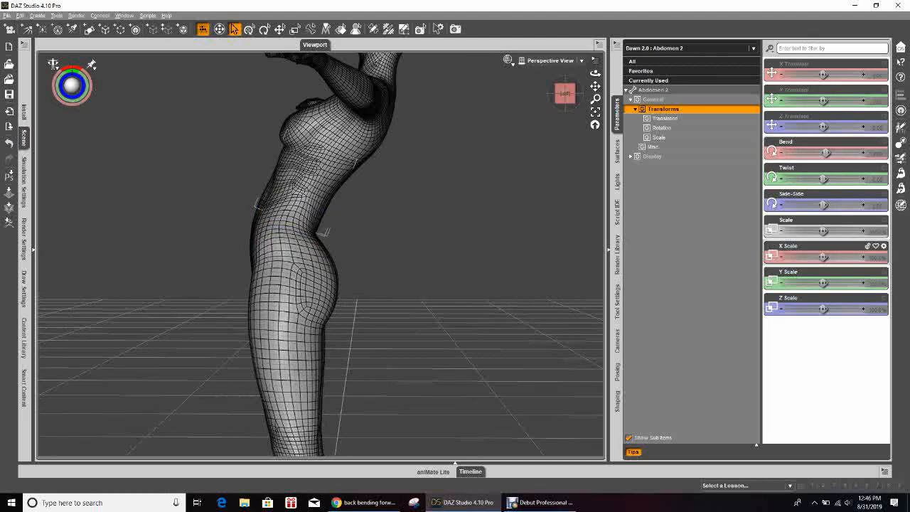
# - Straighten the lower torso by setting the Bend of Abdomen 1 to 0
pyautogui.moveTo(566, 94)
pyautogui.mouseDown()
pyautogui.moveTo(526, 94)
pyautogui.moveTo(567, 93)
pyautogui.mouseUp()
pyautogui.click(306, 194)
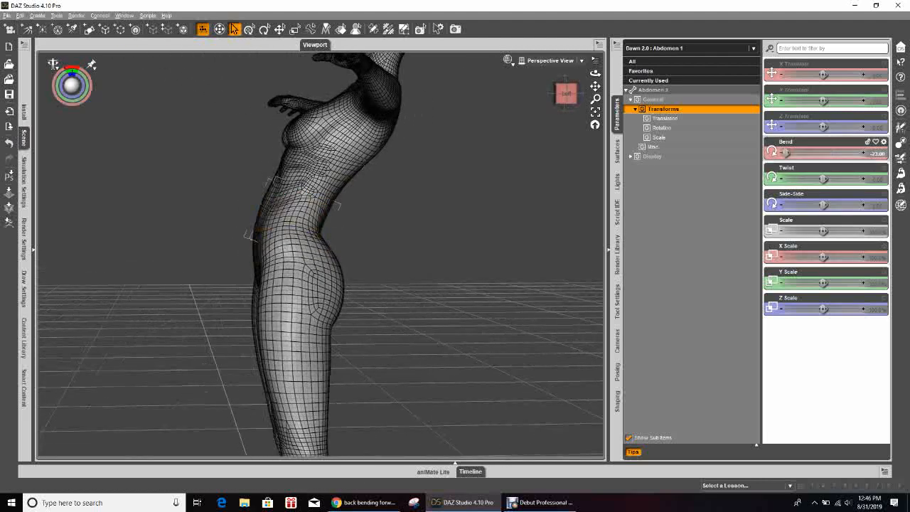
pyautogui.moveTo(786, 153); pyautogui.dragTo(824, 153)
pyautogui.moveTo(566, 93); pyautogui.dragTo(561, 89)
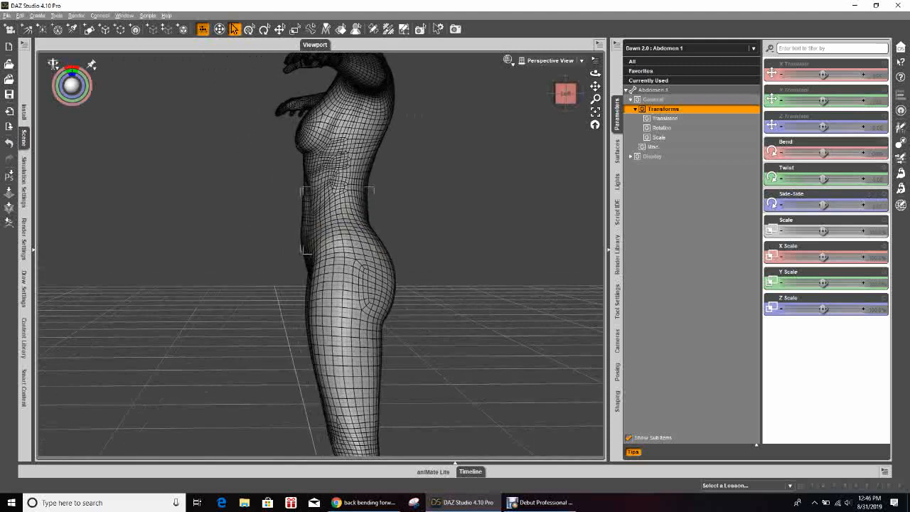
# - Bend Abdomen 1 backward to -23 and examine the mesh deformation around the waist and hips from several angles
pyautogui.moveTo(824, 153); pyautogui.dragTo(786, 153)
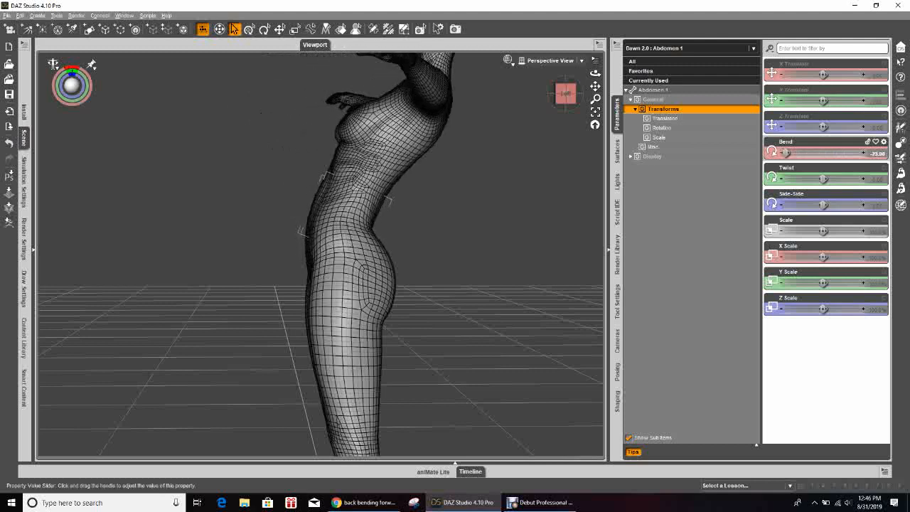
pyautogui.scroll(5, 320, 253)
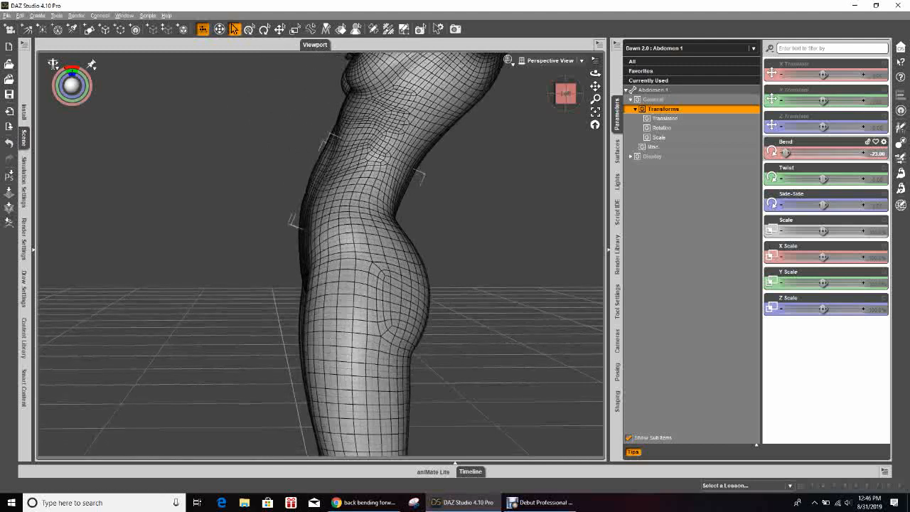
pyautogui.moveTo(595, 73); pyautogui.dragTo(623, 79)
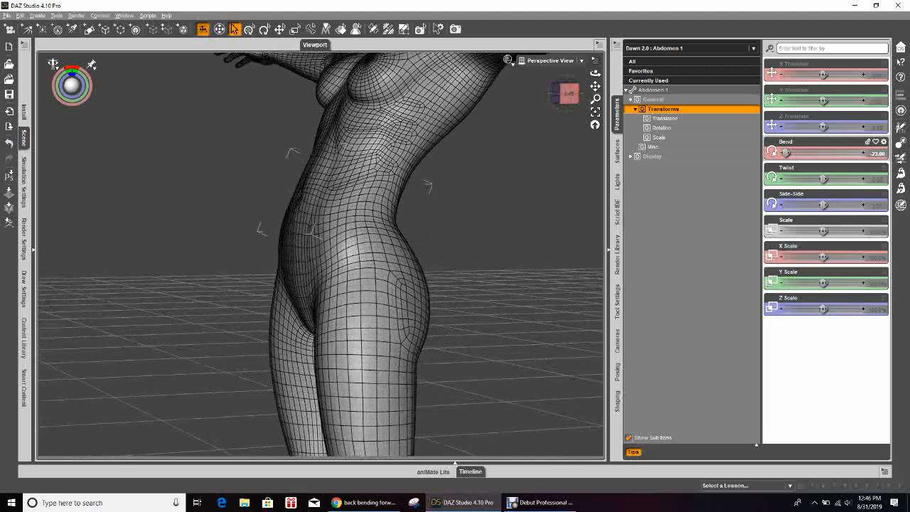
pyautogui.moveTo(785, 153)
pyautogui.mouseDown()
pyautogui.moveTo(822, 153)
pyautogui.moveTo(785, 152)
pyautogui.mouseUp()
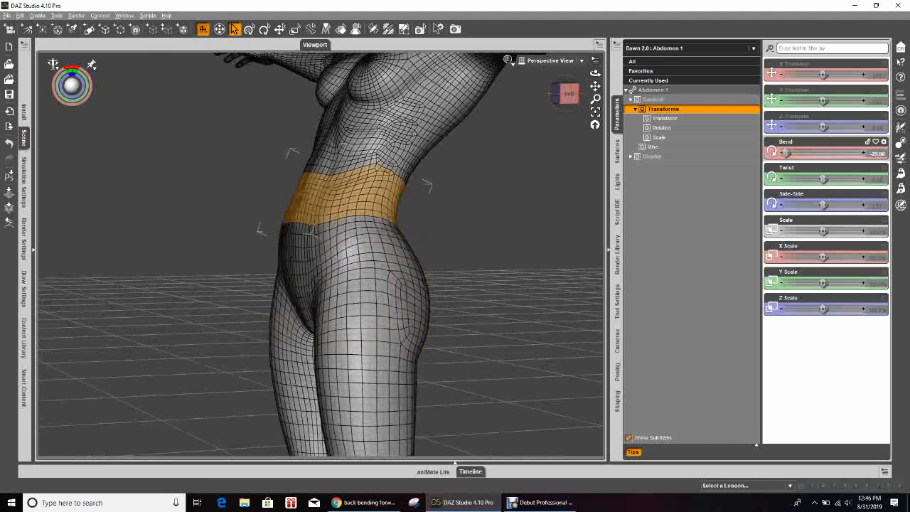
pyautogui.moveTo(595, 73); pyautogui.dragTo(551, 73)
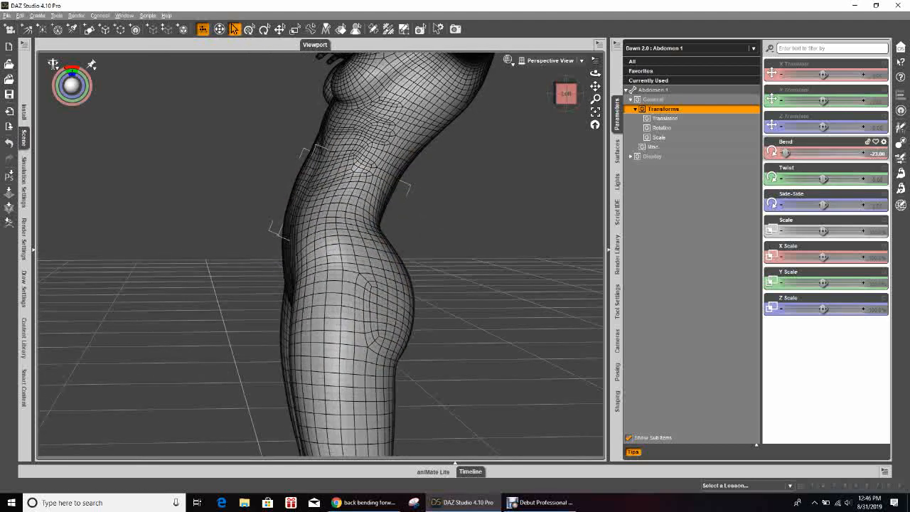
# - Undo the backward bend of Abdomen 1 and set its Bend forward to 23
pyautogui.hotkey('ctrl', 'z')
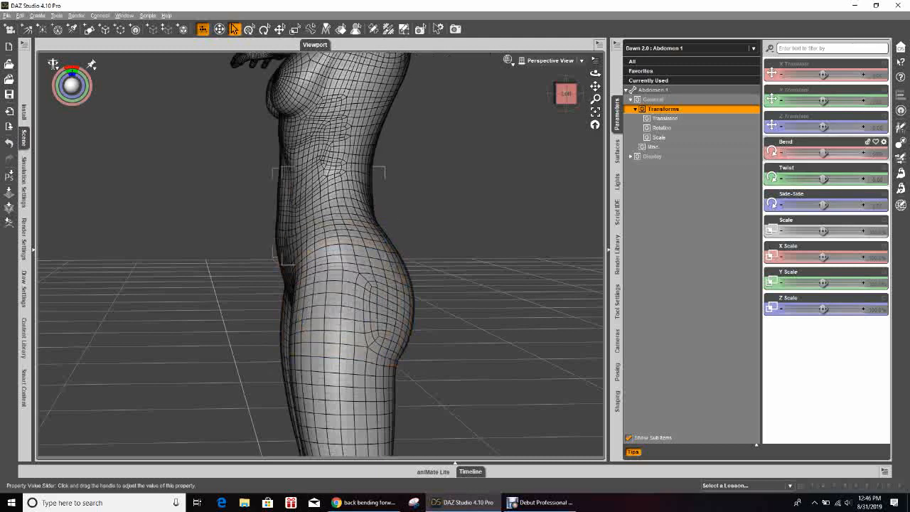
pyautogui.moveTo(823, 153); pyautogui.dragTo(860, 153)
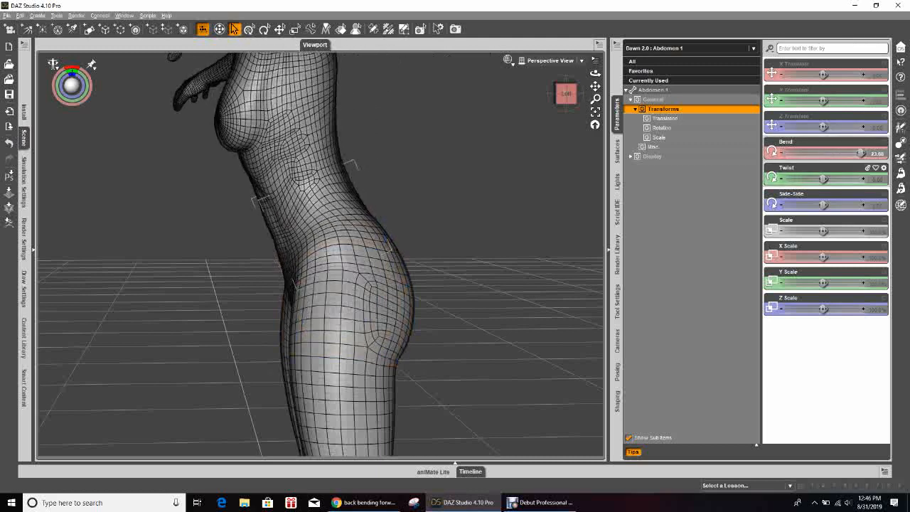
# - Bend Abdomen 2 forward by setting its Bend to 30
pyautogui.moveTo(595, 73); pyautogui.dragTo(586, 78)
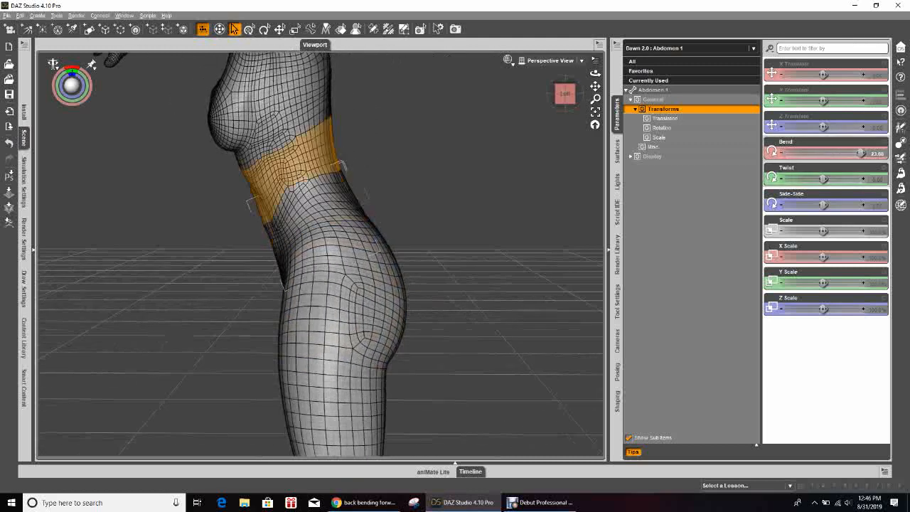
pyautogui.click(313, 199)
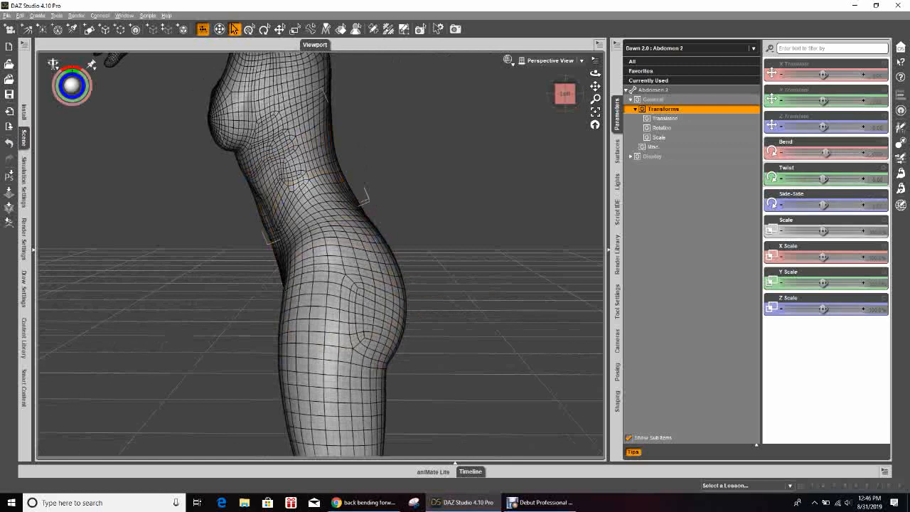
pyautogui.moveTo(824, 152); pyautogui.dragTo(861, 152)
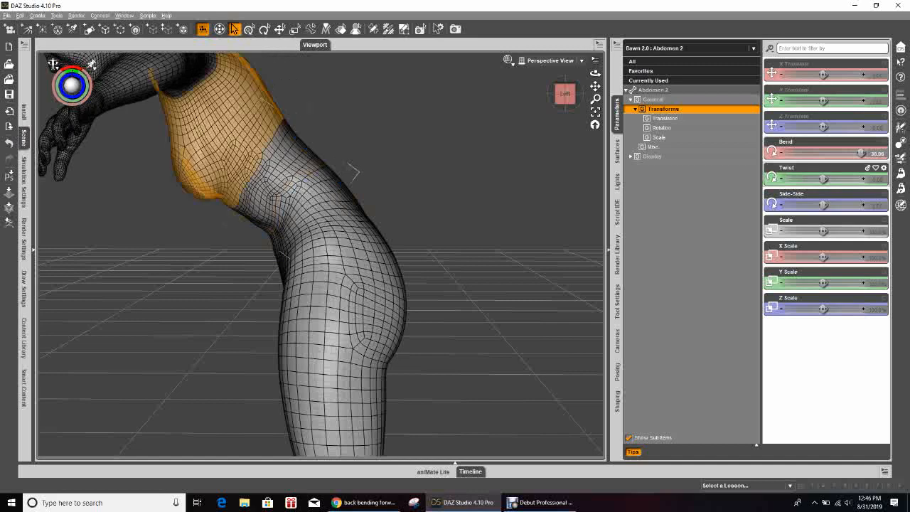
# - Bend the Chest forward to 35 and examine the mesh deformation around the waist and belly from both sides
pyautogui.click(221, 135)
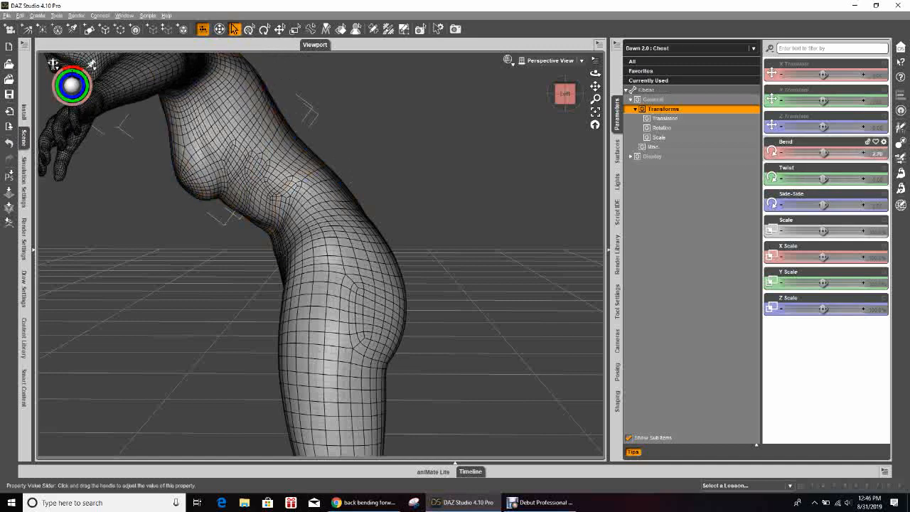
pyautogui.moveTo(823, 153); pyautogui.dragTo(862, 153)
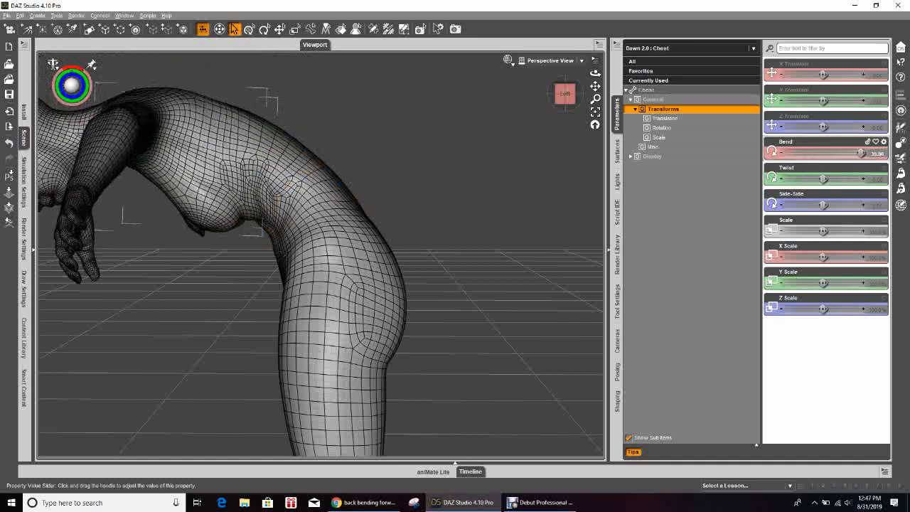
pyautogui.moveTo(455, 284); pyautogui.dragTo(420, 248, button='middle')
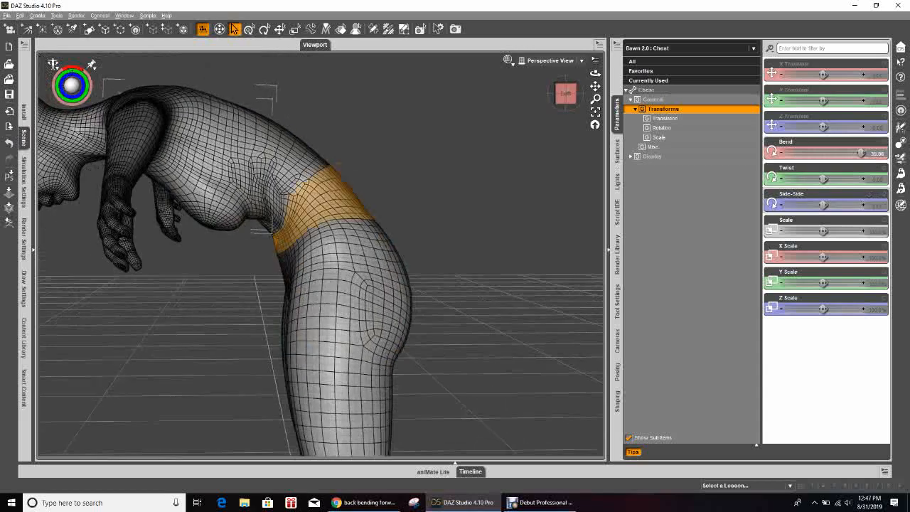
pyautogui.moveTo(342, 245); pyautogui.dragTo(342, 292, button='middle')
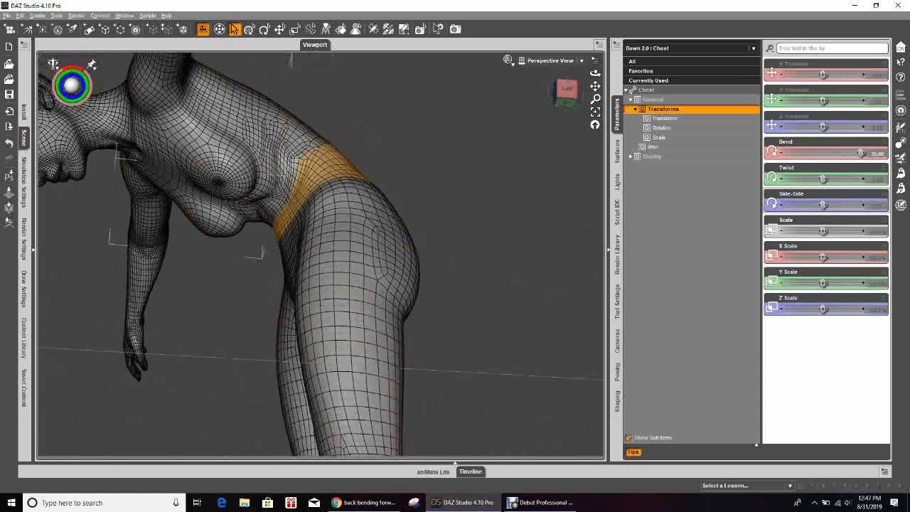
pyautogui.moveTo(313, 192); pyautogui.dragTo(497, 192, button='middle')
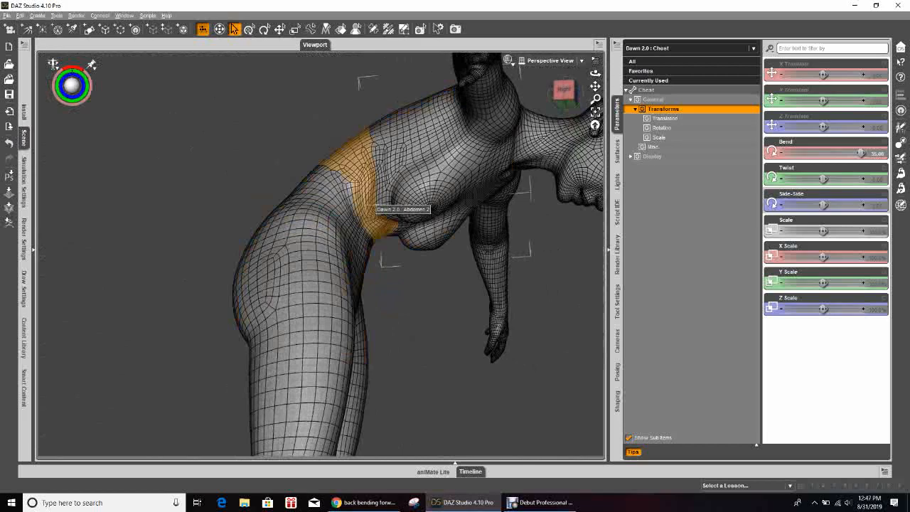
pyautogui.moveTo(364, 206); pyautogui.dragTo(384, 206, button='middle')
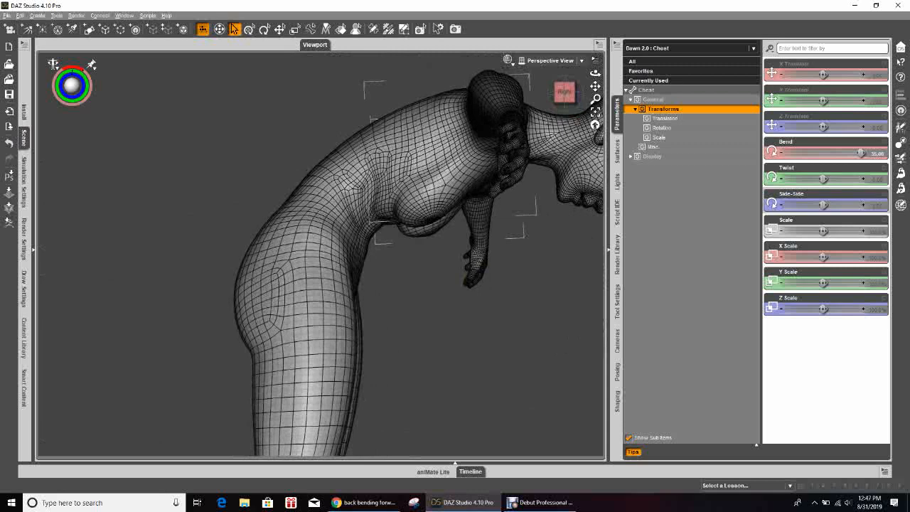
# - Try bending the Chest backward to -30, and return its Bend to 35
pyautogui.moveTo(861, 153); pyautogui.dragTo(786, 152)
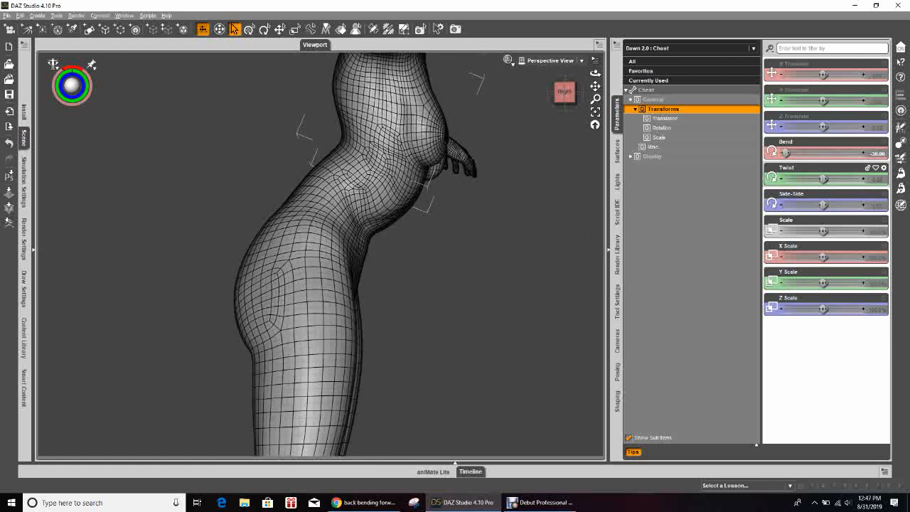
pyautogui.moveTo(786, 153); pyautogui.dragTo(861, 153)
# - Set the Bend of the Pelvis to -23 and examine the fold between abdomen and thighs from the side and front
pyautogui.moveTo(595, 74); pyautogui.dragTo(424, 83)
pyautogui.click(356, 299)
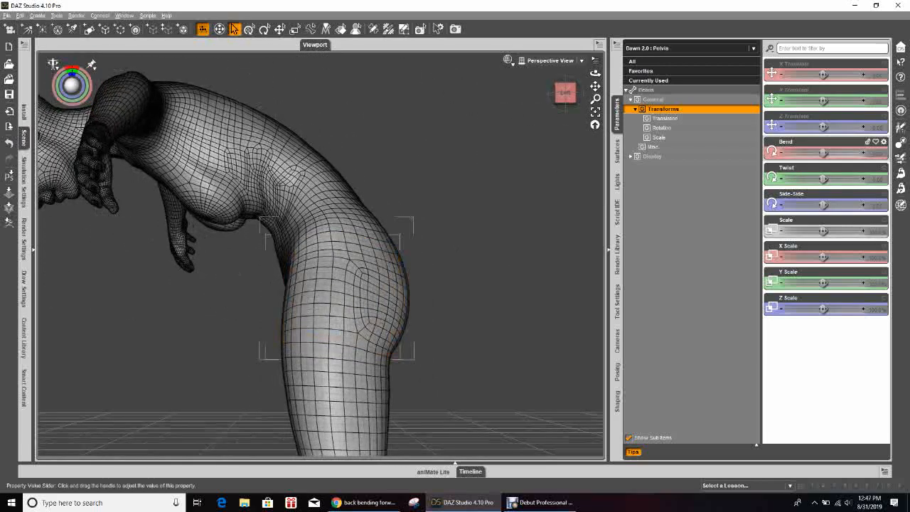
pyautogui.moveTo(823, 152); pyautogui.dragTo(786, 152)
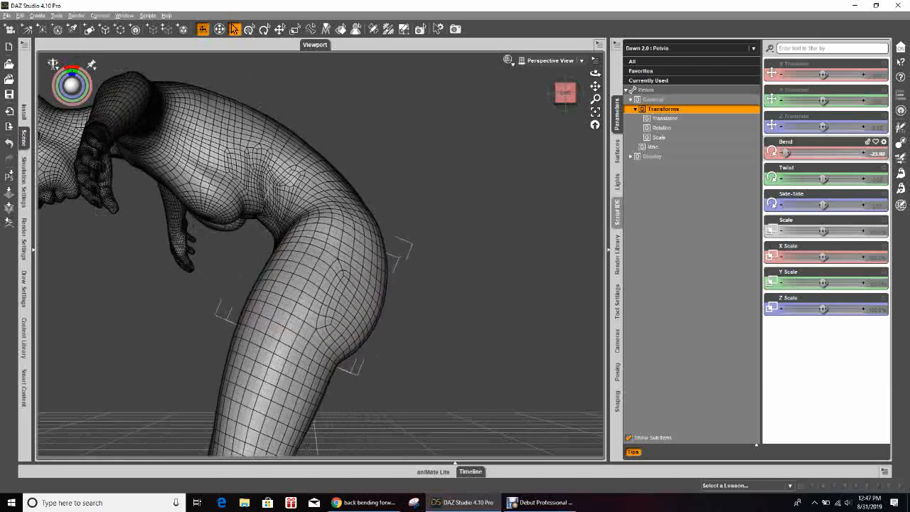
pyautogui.keyDown('ctrl'); pyautogui.keyDown('alt'); pyautogui.moveTo(427, 263); pyautogui.dragTo(509, 245); pyautogui.keyUp('alt'); pyautogui.keyUp('ctrl')
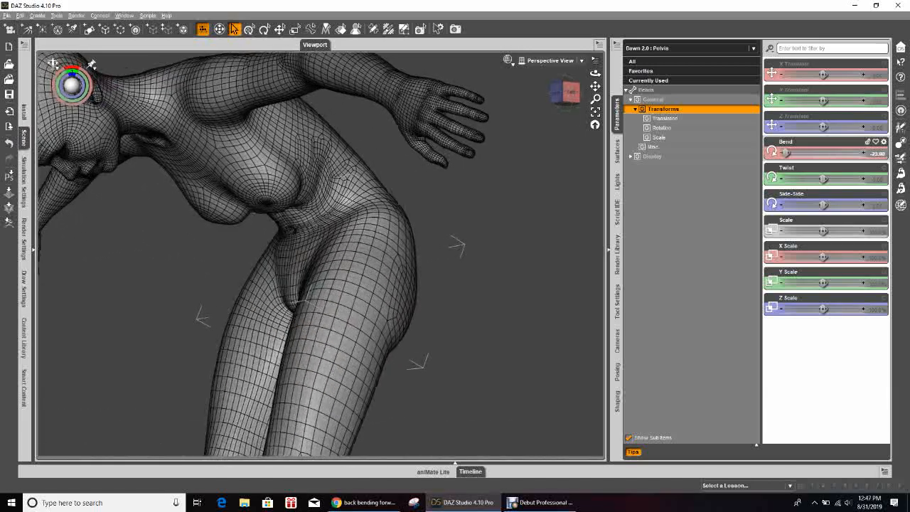
pyautogui.moveTo(566, 92); pyautogui.dragTo(520, 90)
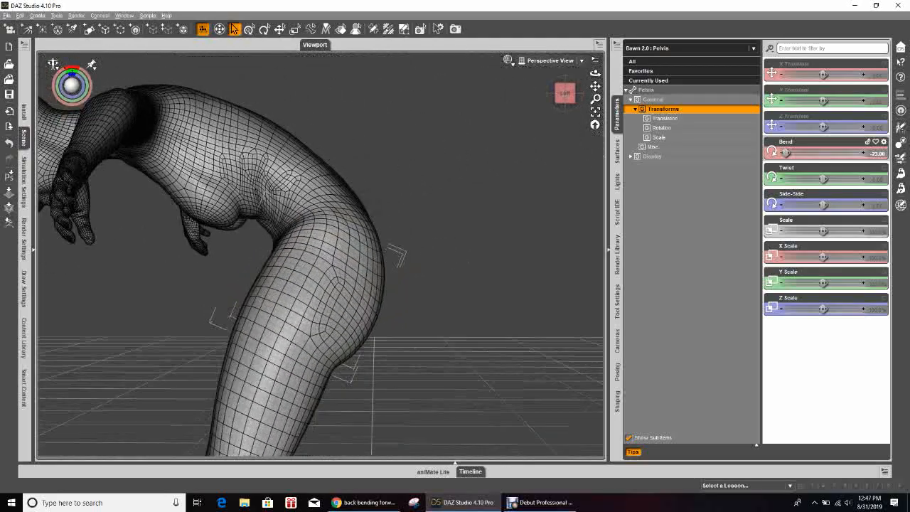
pyautogui.moveTo(596, 73)
pyautogui.mouseDown()
pyautogui.moveTo(595, 96)
pyautogui.moveTo(626, 117)
pyautogui.moveTo(601, 100)
pyautogui.moveTo(596, 70)
pyautogui.mouseUp()
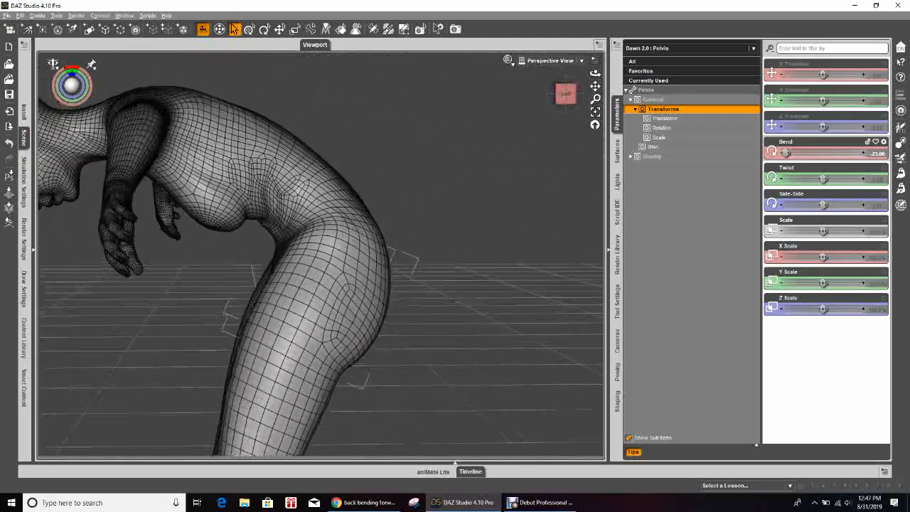
# - Tilt the whole figure forward by setting the Bend of the Hip to about 23, bringing the legs nearly upright
pyautogui.scroll(-5, 319, 254)
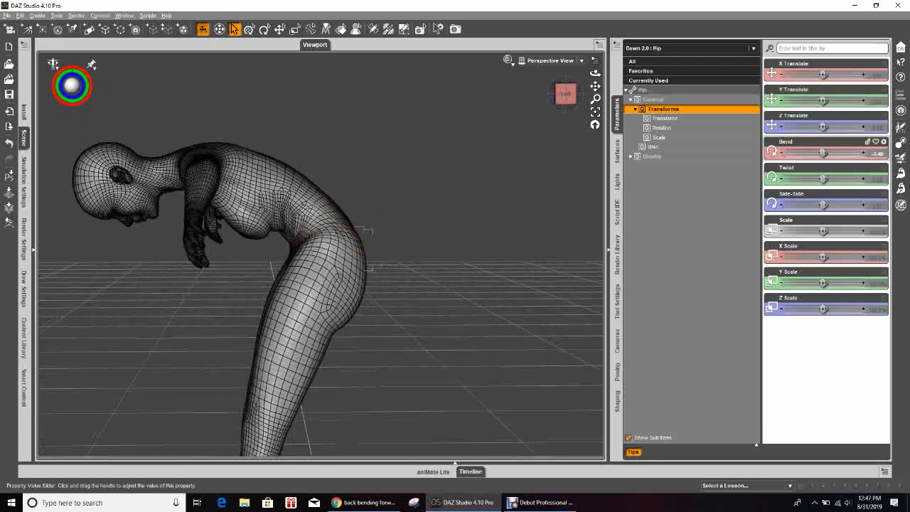
pyautogui.moveTo(823, 152); pyautogui.dragTo(829, 152)
pyautogui.moveTo(595, 73); pyautogui.dragTo(654, 7)
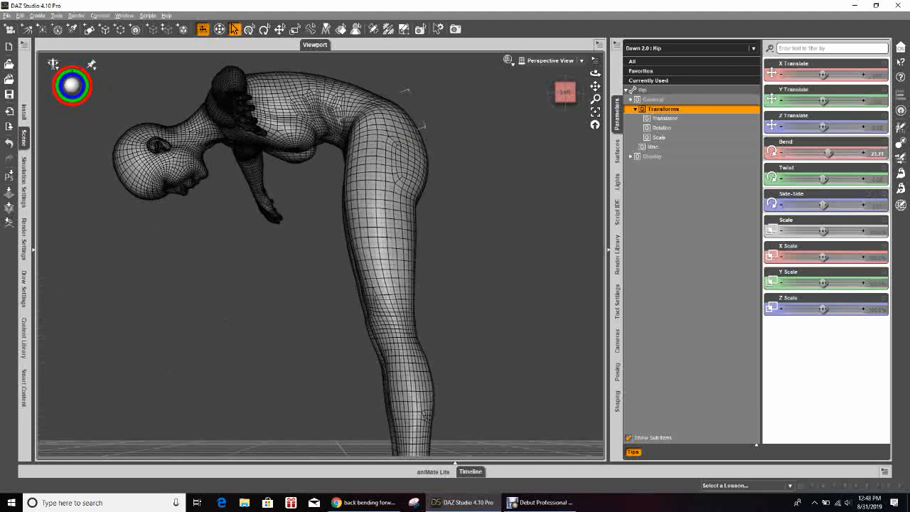
pyautogui.scroll(-4, 320, 254)
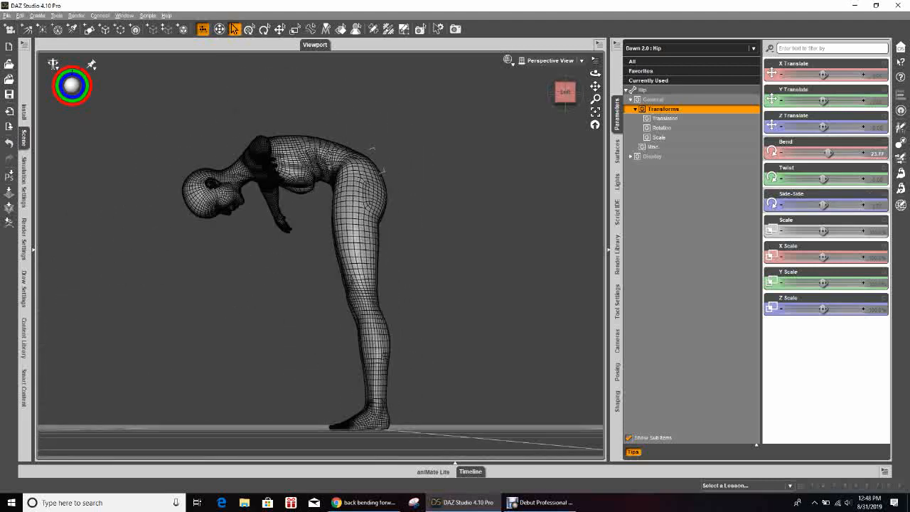
pyautogui.moveTo(595, 74); pyautogui.dragTo(595, 114)
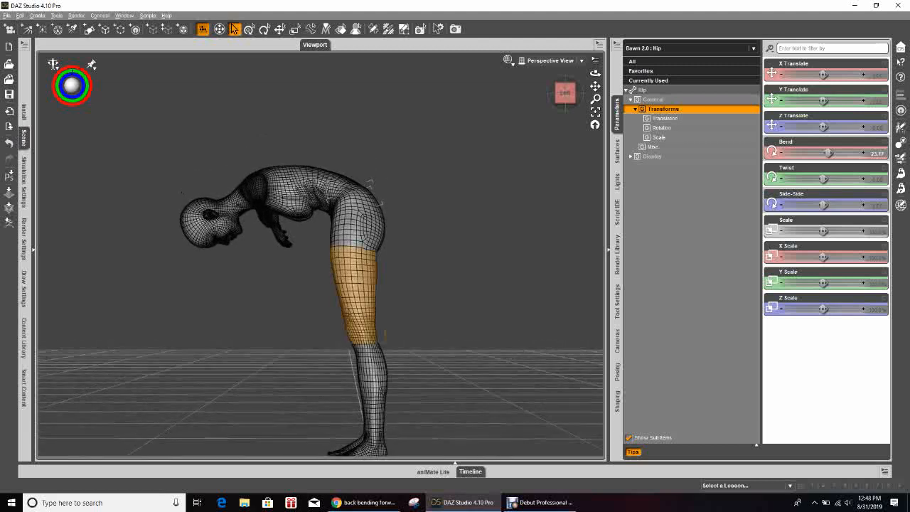
# - Raise the left leg forward by setting the Left Thigh's Bend to about -100 and examine the hip and buttock from behind
pyautogui.click(353, 285)
pyautogui.moveTo(841, 152); pyautogui.dragTo(786, 152)
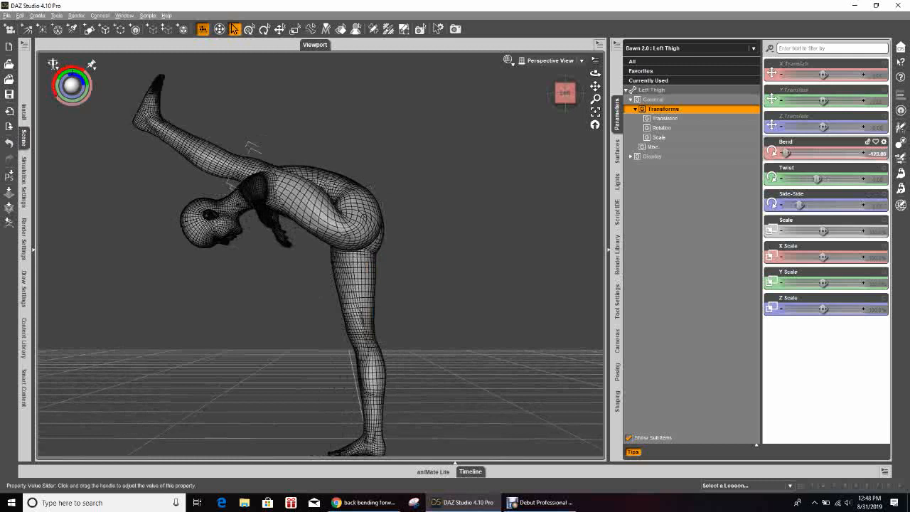
pyautogui.moveTo(786, 152); pyautogui.dragTo(795, 152)
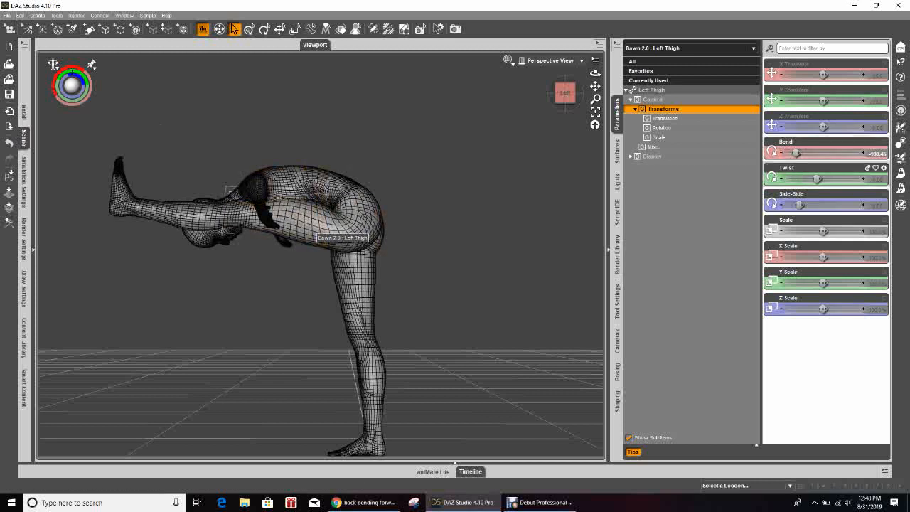
pyautogui.moveTo(596, 74); pyautogui.dragTo(590, 47)
pyautogui.moveTo(595, 99); pyautogui.dragTo(690, 71)
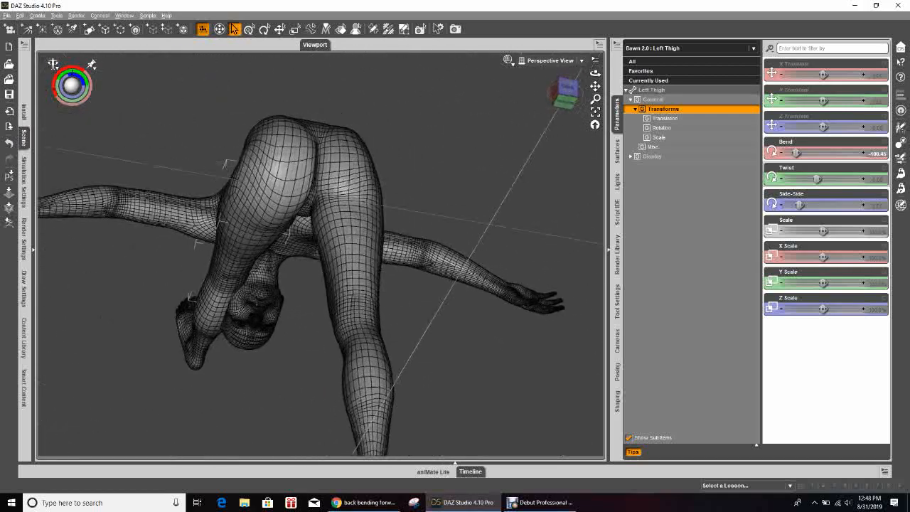
pyautogui.moveTo(596, 73); pyautogui.dragTo(585, 158)
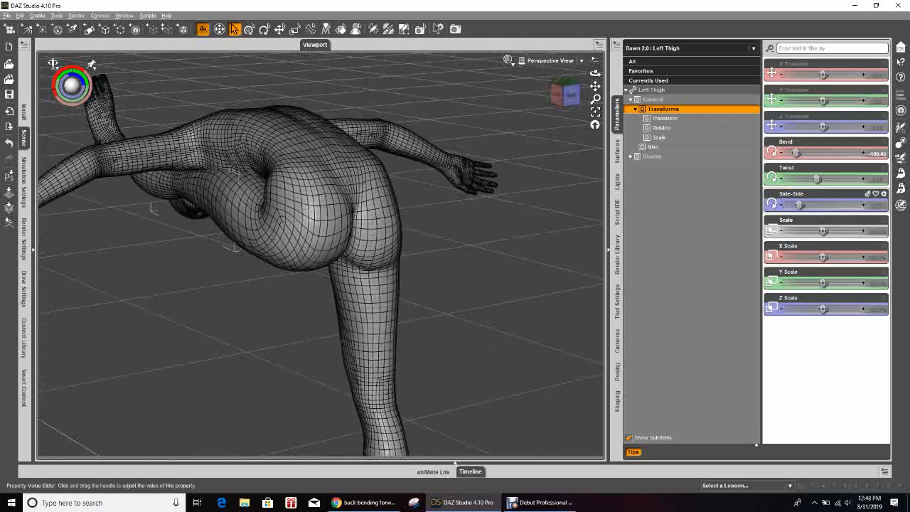
# - Extend the left leg sideways with Left Thigh Bend 0, Twist 91 and Side-Side 88, and examine the pose from the back, front and side
pyautogui.moveTo(800, 205); pyautogui.dragTo(834, 205)
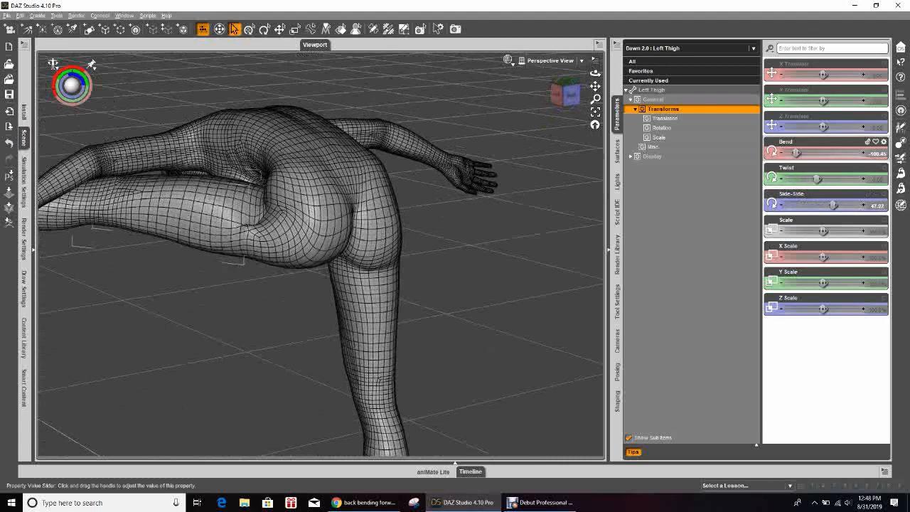
pyautogui.moveTo(796, 152); pyautogui.dragTo(862, 179)
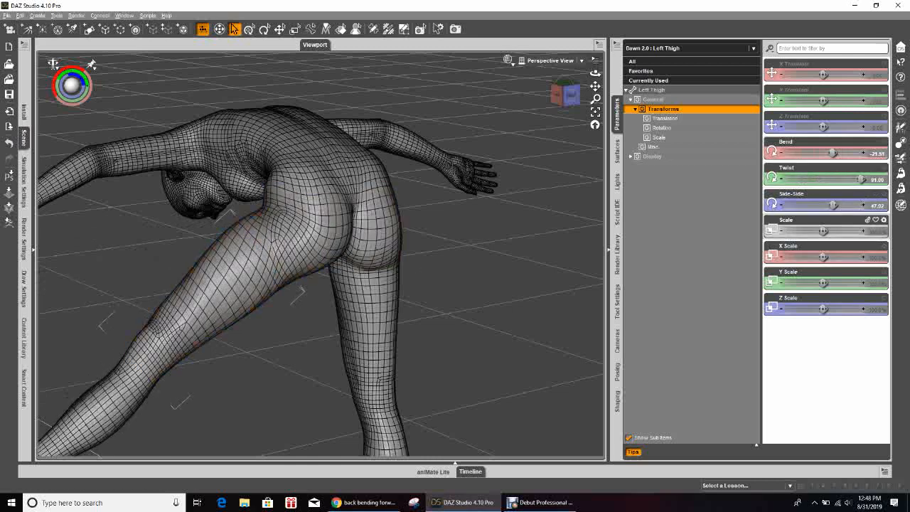
pyautogui.moveTo(834, 153)
pyautogui.mouseDown()
pyautogui.moveTo(825, 153)
pyautogui.moveTo(842, 153)
pyautogui.mouseUp()
pyautogui.moveTo(833, 205); pyautogui.dragTo(861, 206)
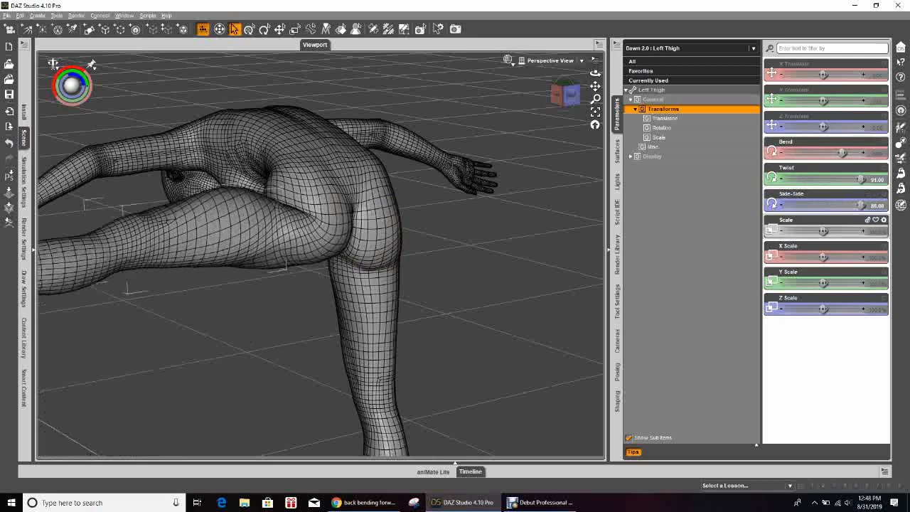
pyautogui.moveTo(565, 93); pyautogui.dragTo(535, 90)
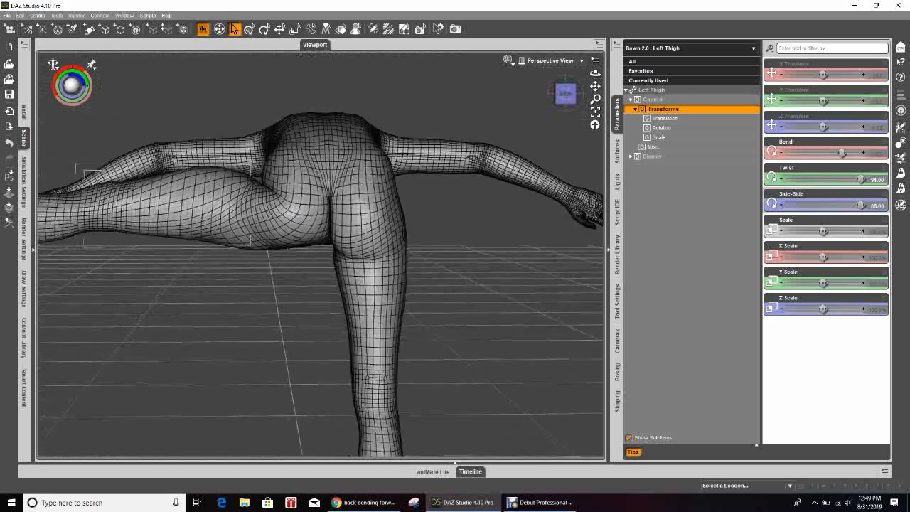
pyautogui.moveTo(596, 86); pyautogui.dragTo(595, 126)
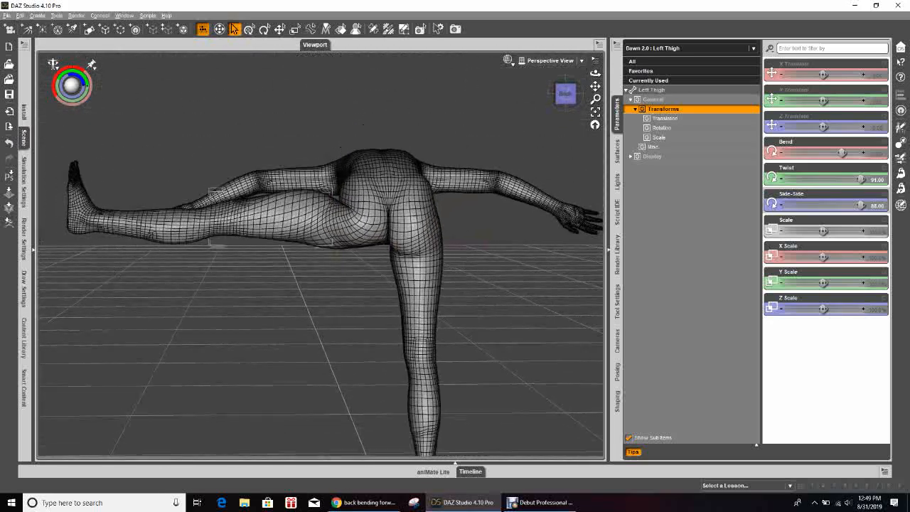
pyautogui.moveTo(595, 74); pyautogui.dragTo(636, 93)
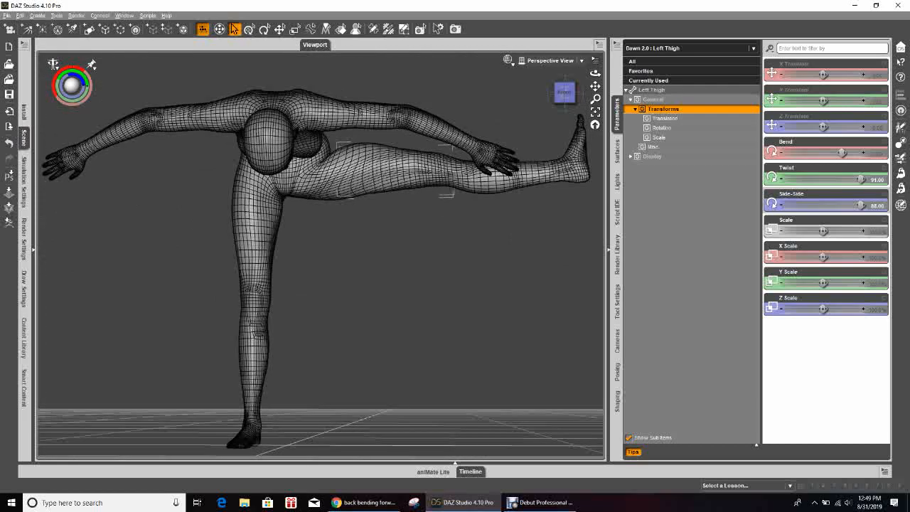
pyautogui.moveTo(595, 74); pyautogui.dragTo(544, 88)
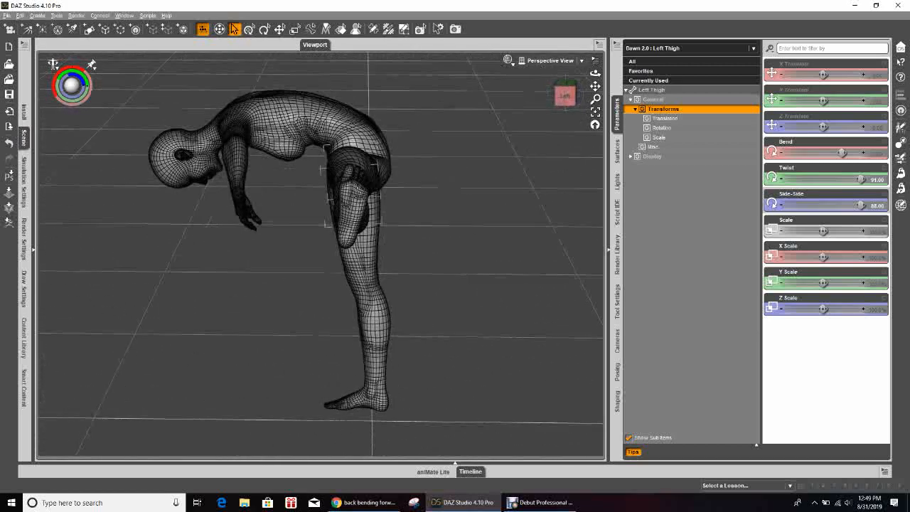
# - Restore the figure to its default standing pose
pyautogui.hotkey('ctrl', 'shift', 'f')
pyautogui.moveTo(595, 73); pyautogui.dragTo(595, 198)
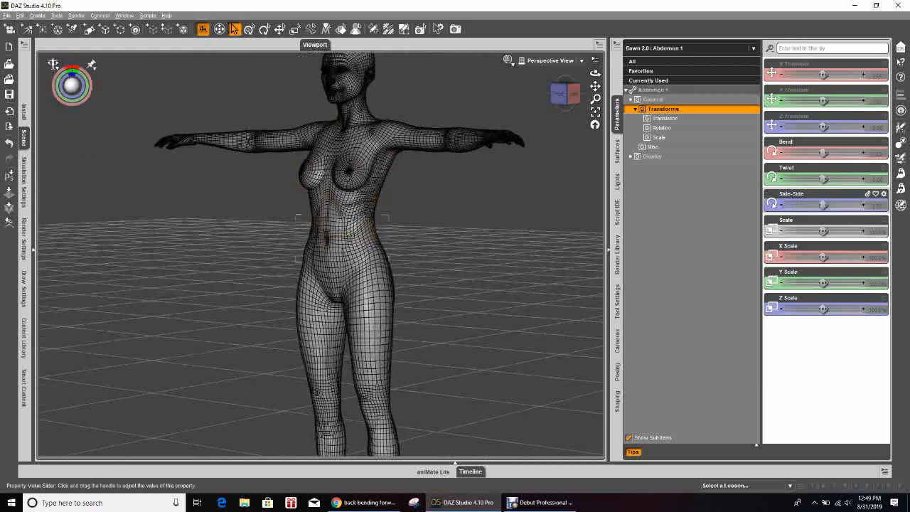
# - Twist Abdomen 1 in the negative direction, set the Twist of Abdomen 2 to -25, and examine the waist from the front
pyautogui.moveTo(822, 179); pyautogui.dragTo(787, 178)
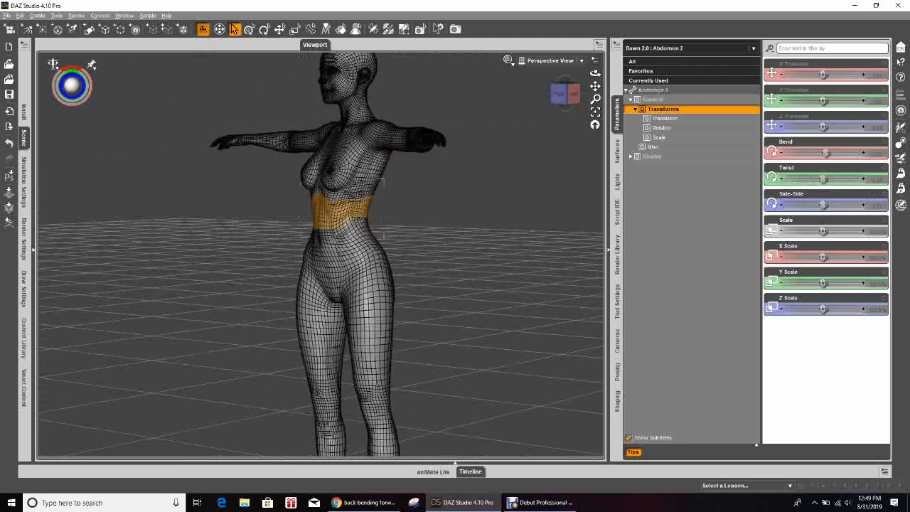
pyautogui.moveTo(826, 153); pyautogui.dragTo(787, 179)
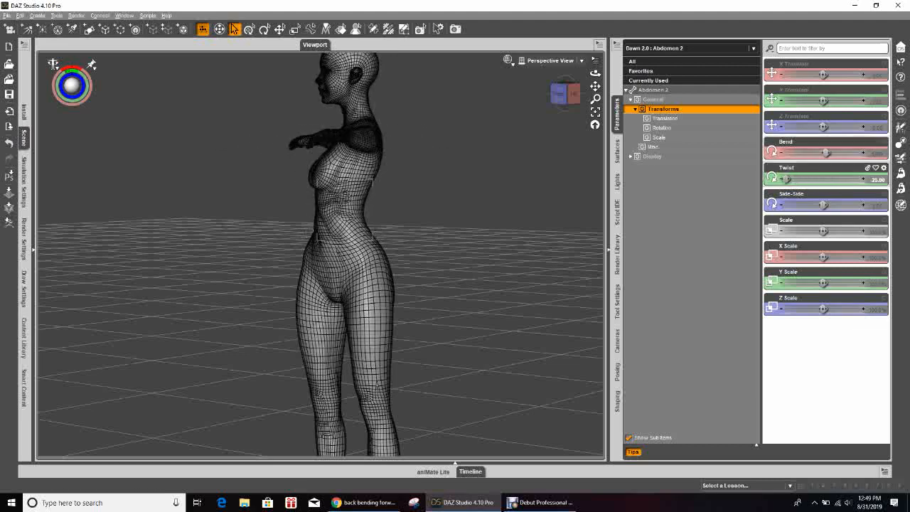
pyautogui.moveTo(595, 73); pyautogui.dragTo(668, 73)
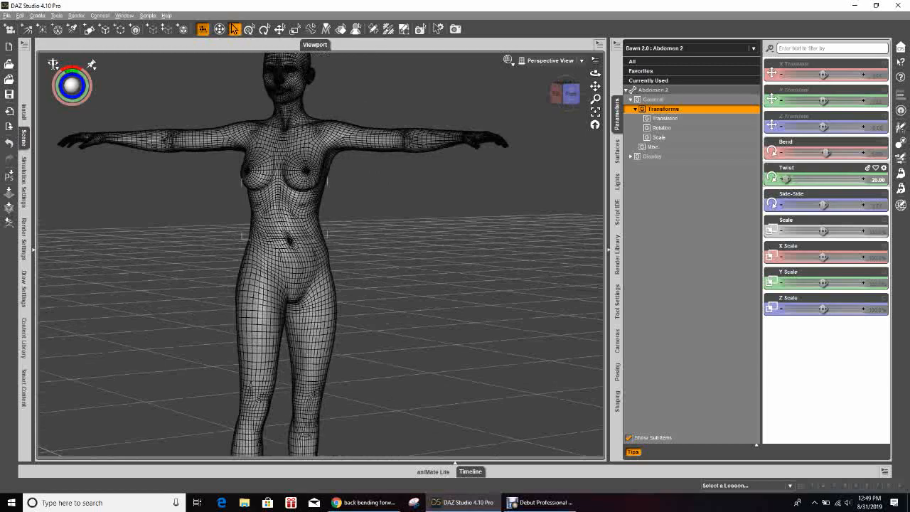
pyautogui.moveTo(595, 73); pyautogui.dragTo(633, 44)
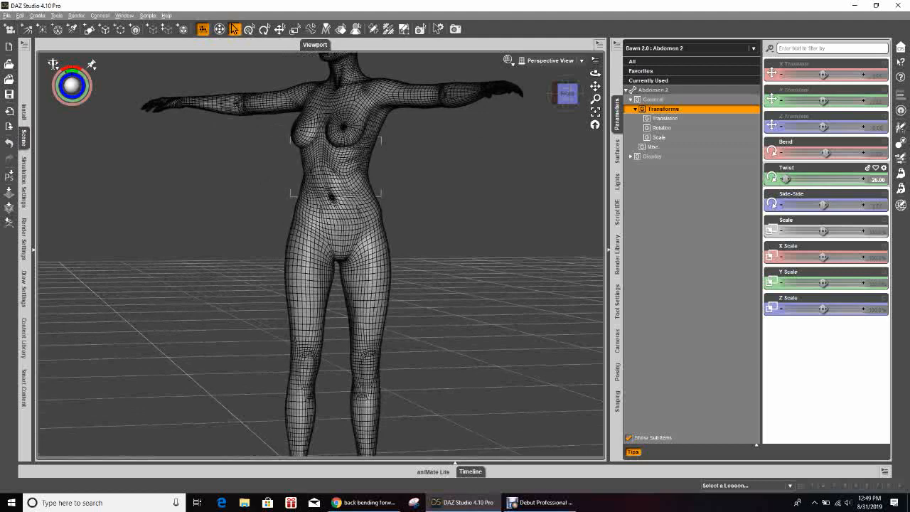
# - Examine the mesh around the twisted waist from both sides of the figure and close up
pyautogui.moveTo(596, 74); pyautogui.dragTo(633, 73)
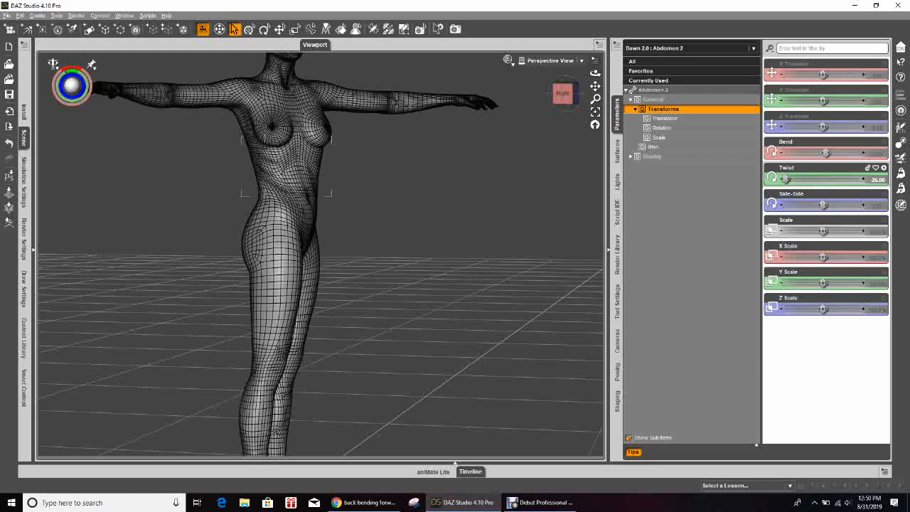
pyautogui.moveTo(596, 73); pyautogui.dragTo(540, 73)
pyautogui.scroll(1, 377, 245)
pyautogui.moveTo(596, 73); pyautogui.dragTo(605, 73)
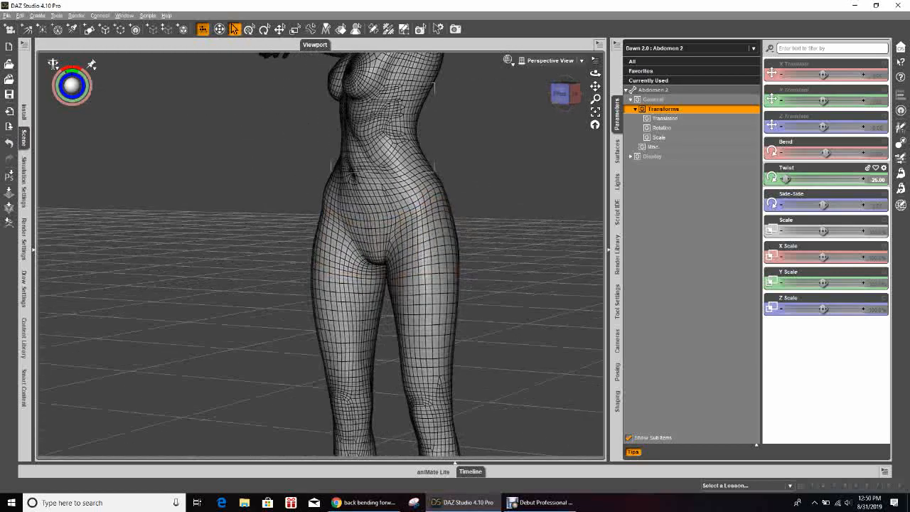
pyautogui.scroll(2, 377, 245)
pyautogui.moveTo(377, 181); pyautogui.dragTo(369, 189, button='middle')
# - Twist Abdomen 1 and Abdomen 2 together in the positive direction, bringing the Twist of Abdomen 2 to 25
pyautogui.keyDown('ctrl'); pyautogui.click(362, 188); pyautogui.keyUp('ctrl')
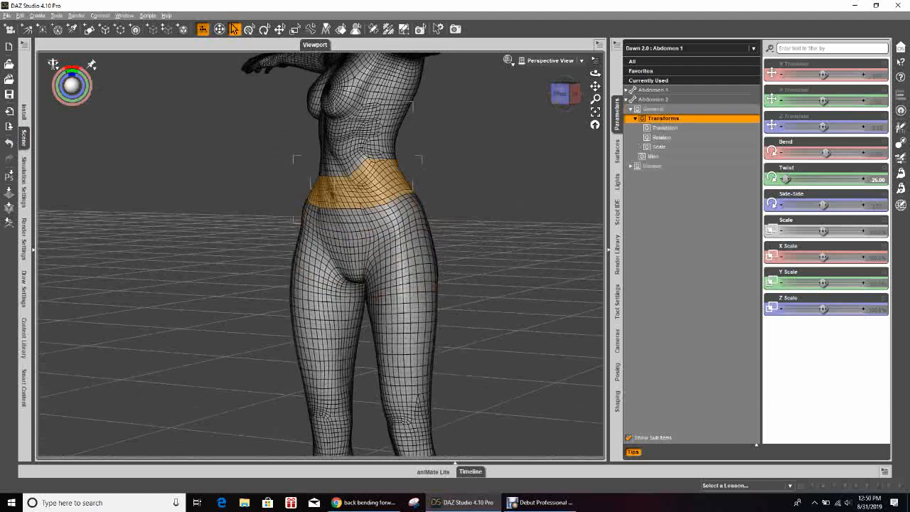
pyautogui.moveTo(595, 73); pyautogui.dragTo(604, 76)
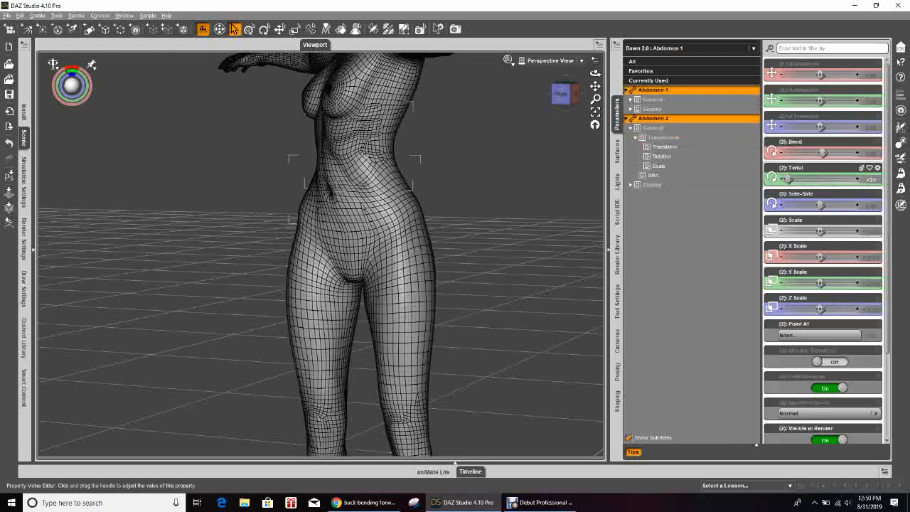
pyautogui.moveTo(787, 178); pyautogui.dragTo(853, 179)
pyautogui.moveTo(595, 74); pyautogui.dragTo(572, 57)
# - Set the Chest's Twist to about 32.83 and examine the torso from above, the side and the front
pyautogui.click(376, 99)
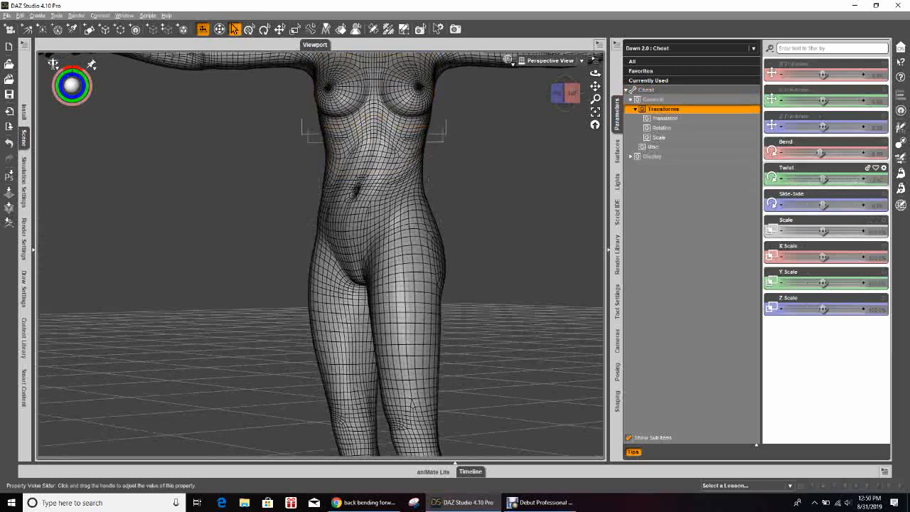
pyautogui.moveTo(822, 178); pyautogui.dragTo(831, 178)
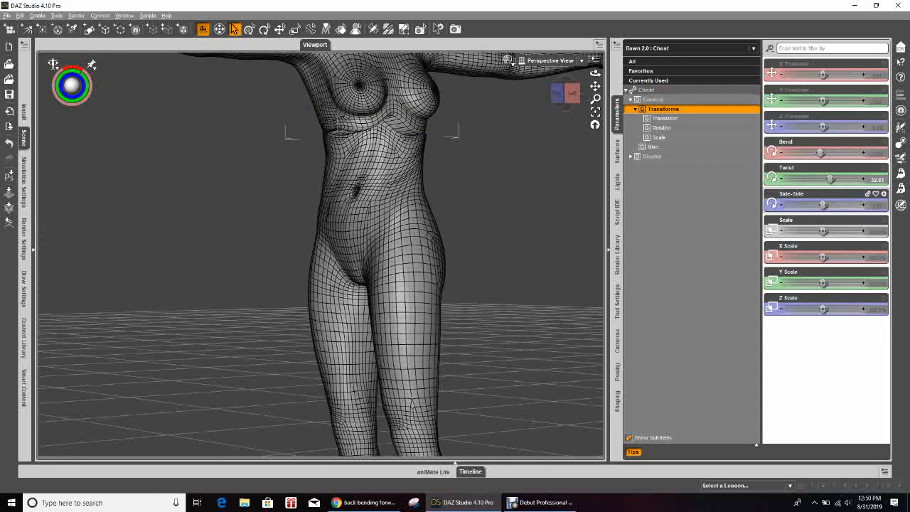
pyautogui.moveTo(595, 73); pyautogui.dragTo(564, 104)
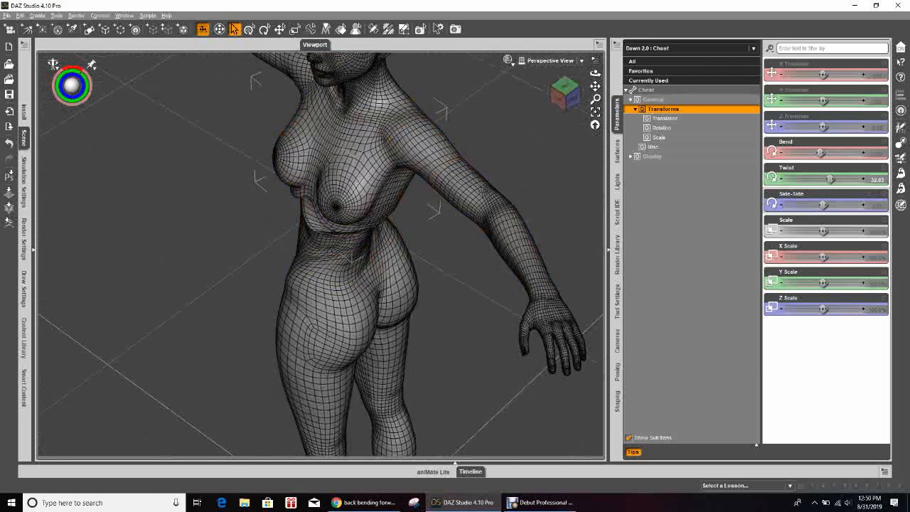
pyautogui.moveTo(595, 73); pyautogui.dragTo(603, 68)
pyautogui.scroll(-2, 320, 254)
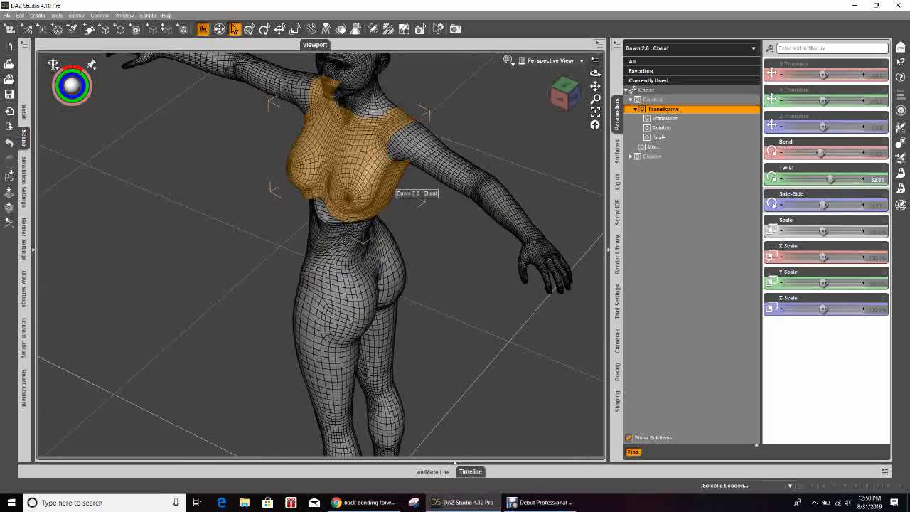
pyautogui.moveTo(595, 74); pyautogui.dragTo(606, 73)
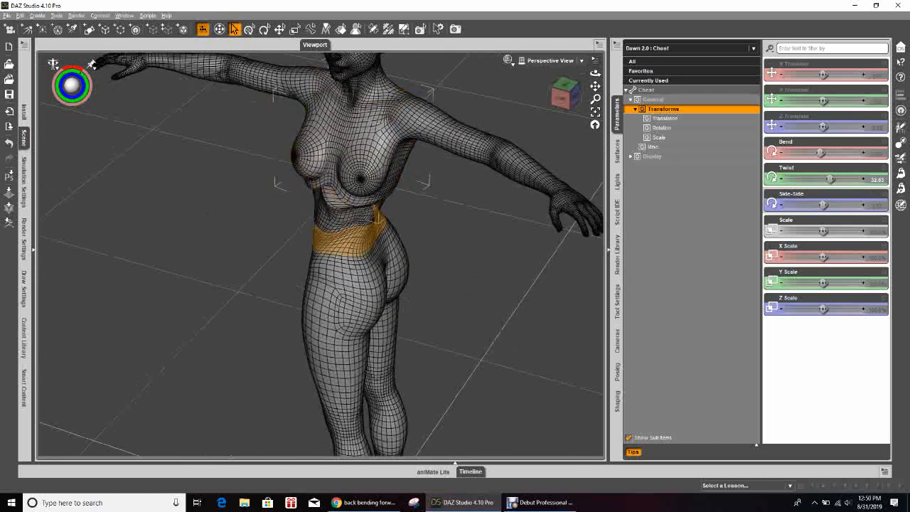
pyautogui.moveTo(595, 73); pyautogui.dragTo(640, 68)
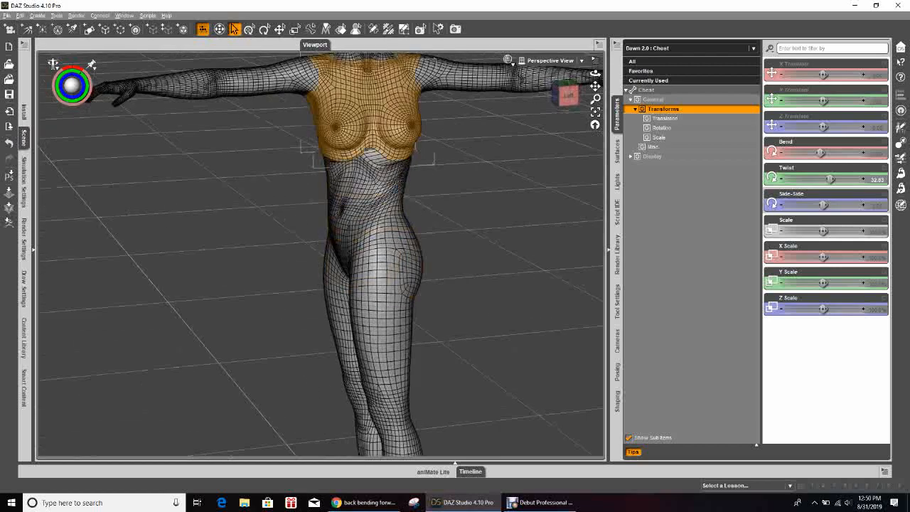
pyautogui.moveTo(595, 73); pyautogui.dragTo(613, 212)
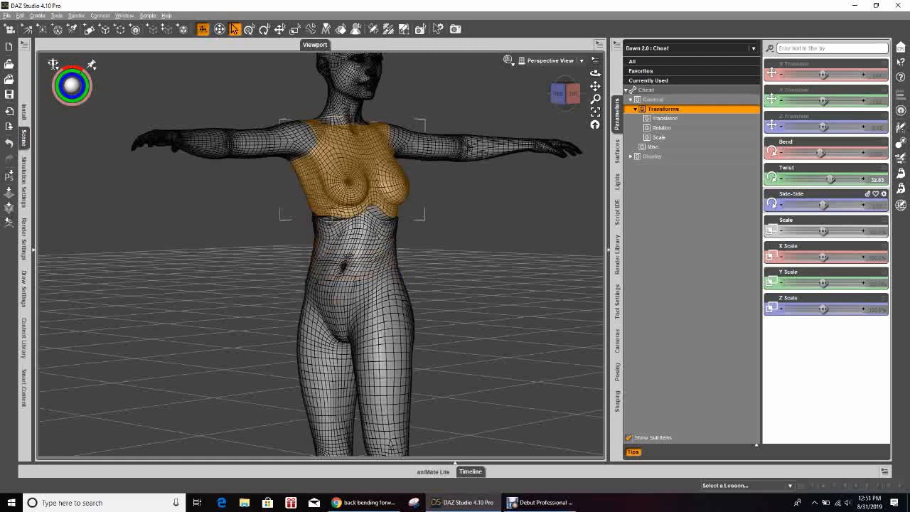
# - Reset the Twist of the Chest, Abdomen 2 and Abdomen 1 to 0
pyautogui.keyDown('alt'); pyautogui.click(830, 179); pyautogui.keyUp('alt')
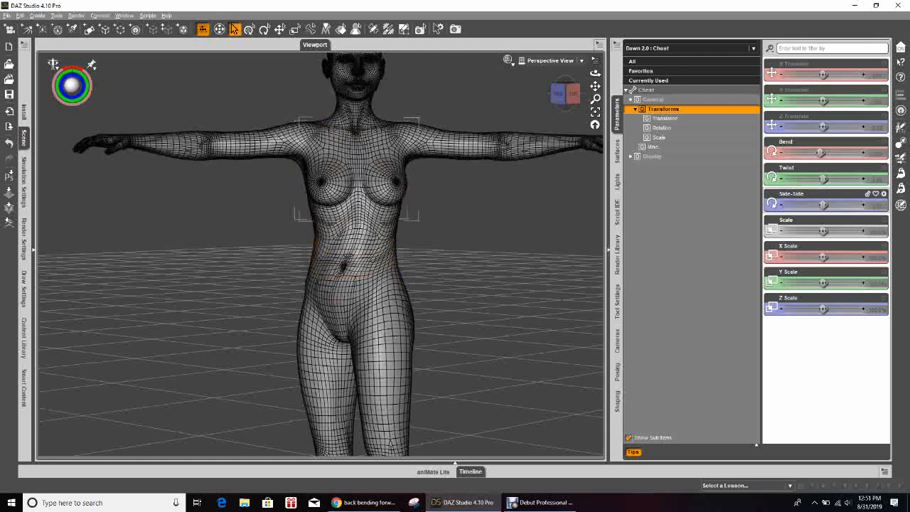
pyautogui.click(359, 233)
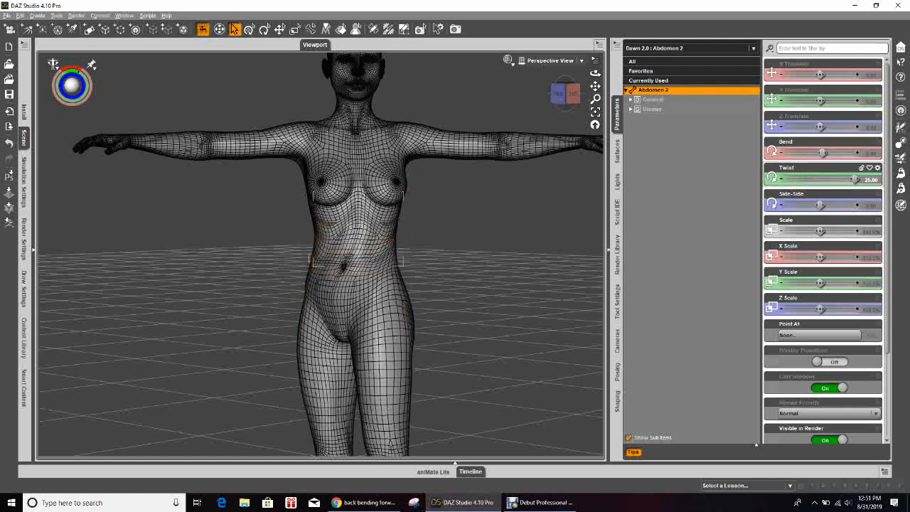
pyautogui.keyDown('alt'); pyautogui.click(853, 179); pyautogui.keyUp('alt')
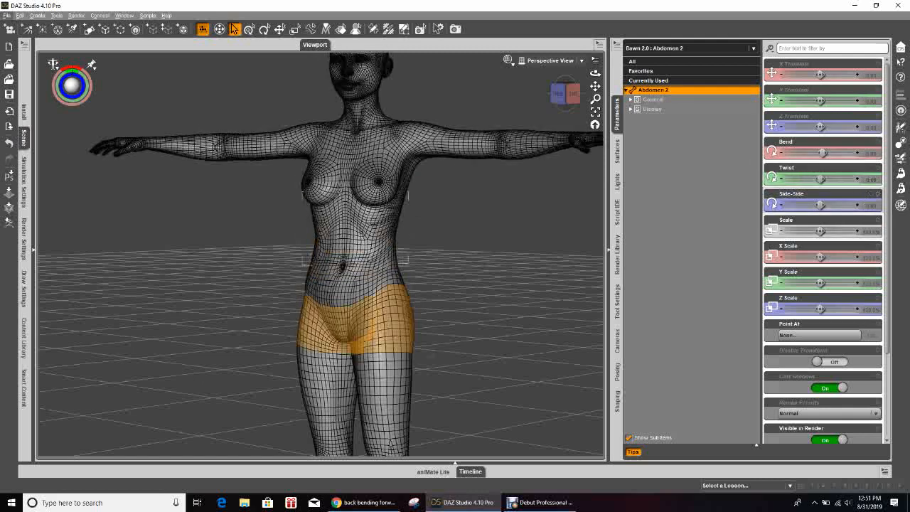
pyautogui.click(352, 269)
pyautogui.hotkey('ctrl', 'z')
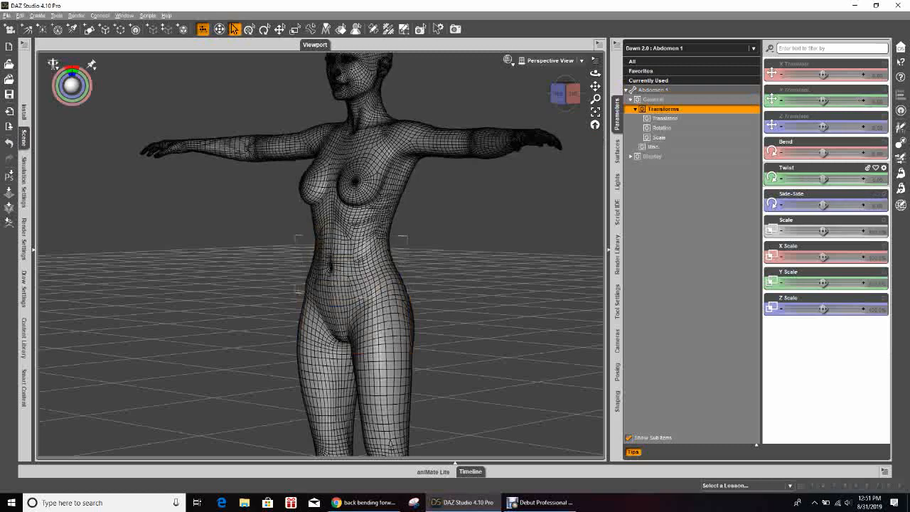
# - Examine the figure's default standing pose from the left side, the front and a three-quarter angle
pyautogui.click(573, 93)
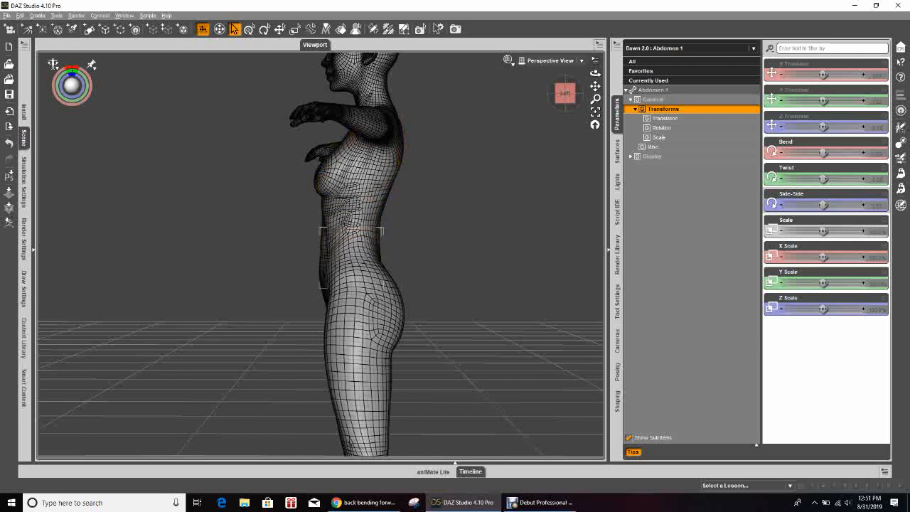
pyautogui.moveTo(565, 93)
pyautogui.mouseDown()
pyautogui.moveTo(587, 109)
pyautogui.moveTo(563, 87)
pyautogui.moveTo(544, 100)
pyautogui.moveTo(579, 94)
pyautogui.moveTo(563, 94)
pyautogui.mouseUp()
pyautogui.scroll(2, 355, 255)
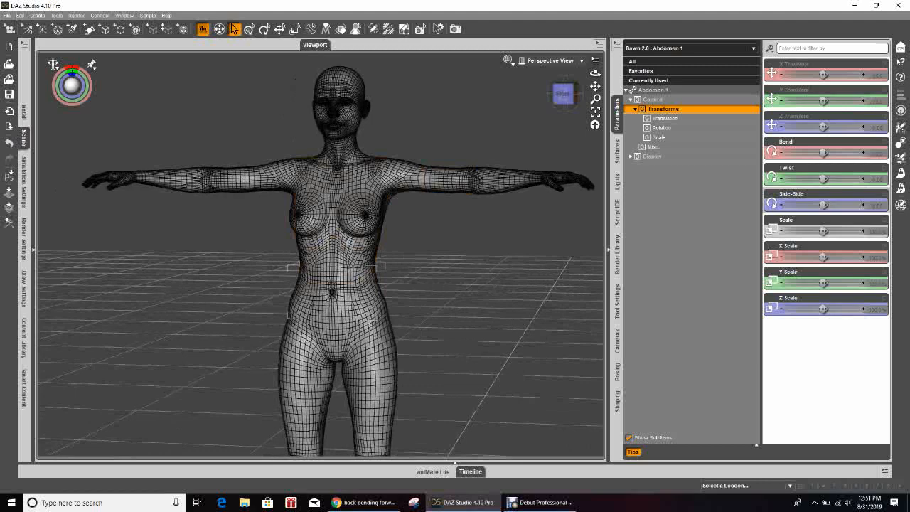
pyautogui.moveTo(563, 93); pyautogui.dragTo(565, 95)
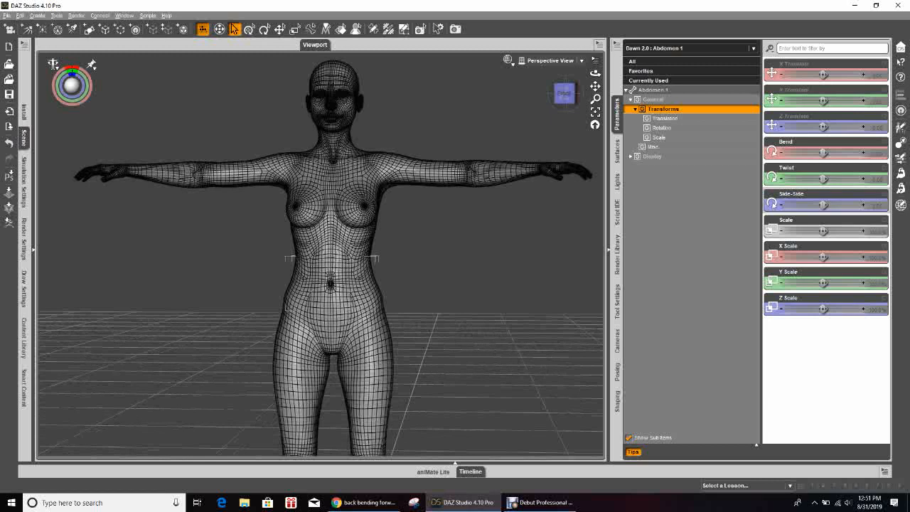
pyautogui.moveTo(564, 93); pyautogui.dragTo(565, 99)
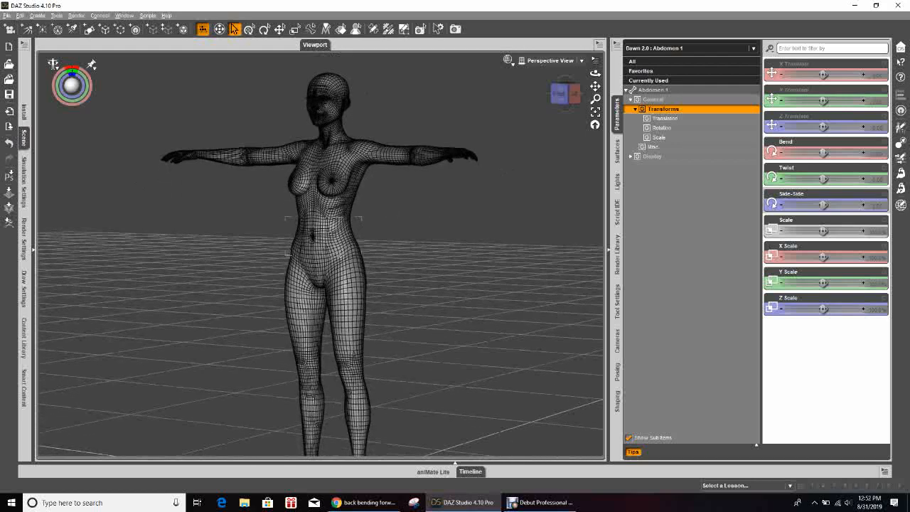
pyautogui.moveTo(565, 100); pyautogui.dragTo(562, 100)
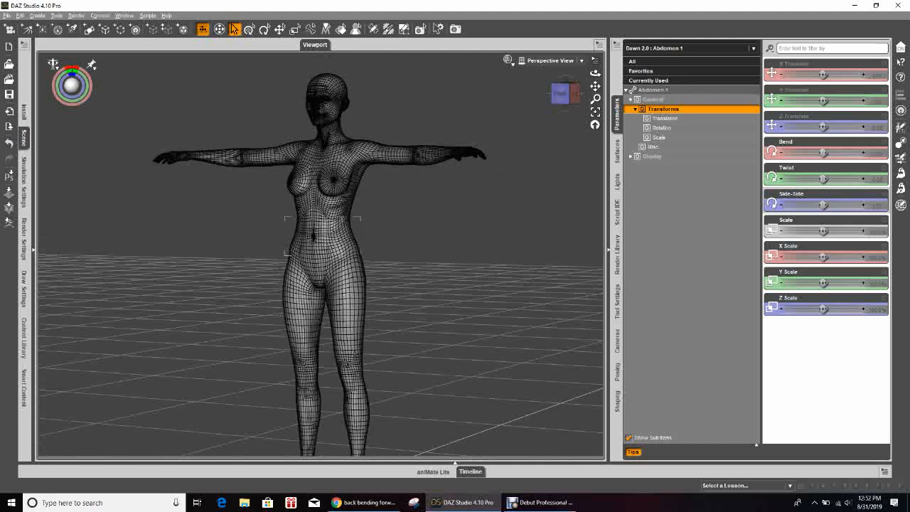
pyautogui.moveTo(562, 100); pyautogui.dragTo(569, 95)
# - Lean the torso sideways by setting Abdomen 1's Side-Side to -18 and examine the waist from the front
pyautogui.click(320, 273)
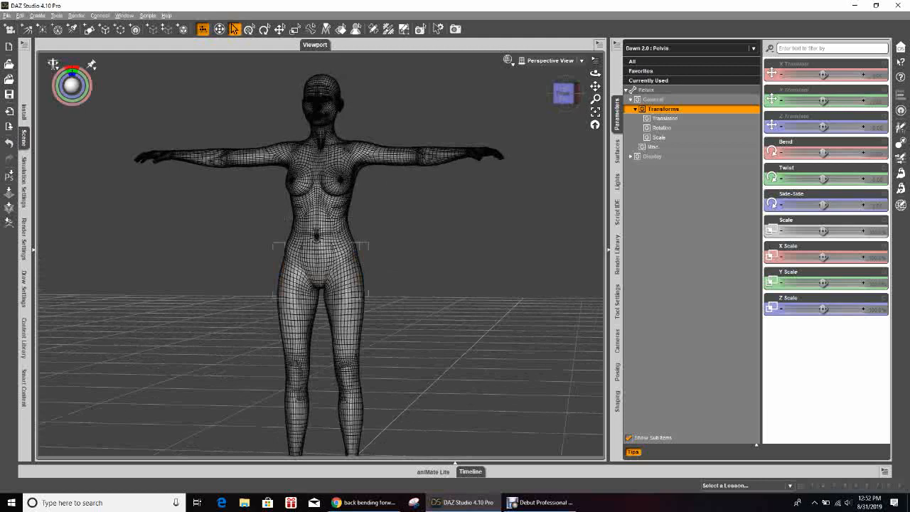
pyautogui.moveTo(569, 95); pyautogui.dragTo(558, 95)
pyautogui.scroll(4, 335, 273)
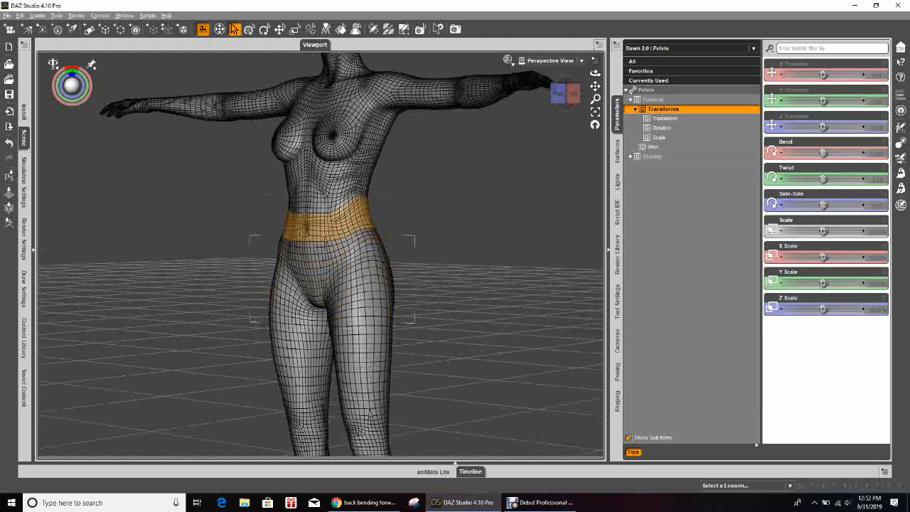
pyautogui.click(323, 225)
pyautogui.moveTo(824, 205); pyautogui.dragTo(786, 204)
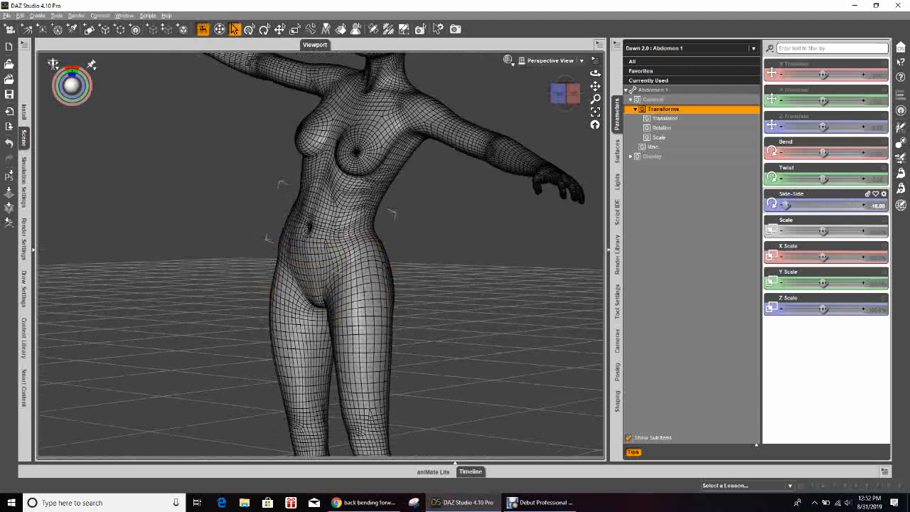
pyautogui.click(560, 94)
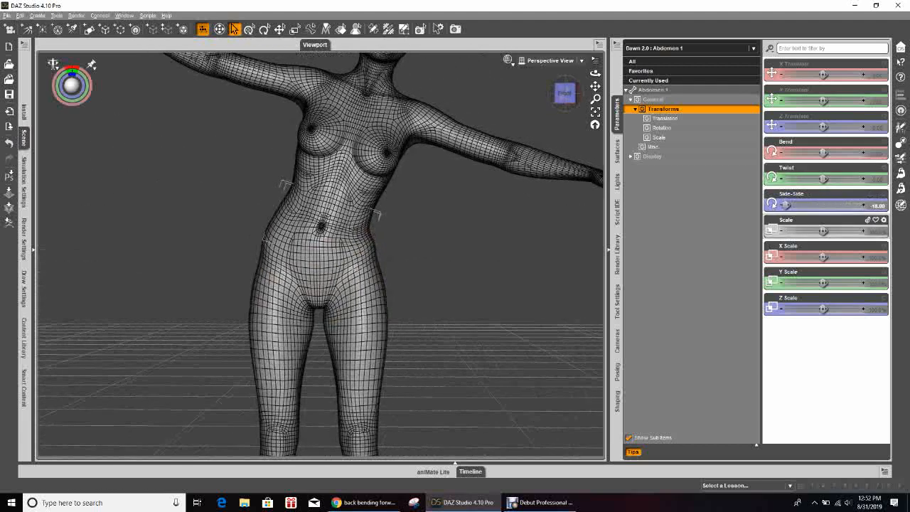
pyautogui.moveTo(786, 204)
pyautogui.mouseDown()
pyautogui.moveTo(862, 205)
pyautogui.moveTo(786, 205)
pyautogui.mouseUp()
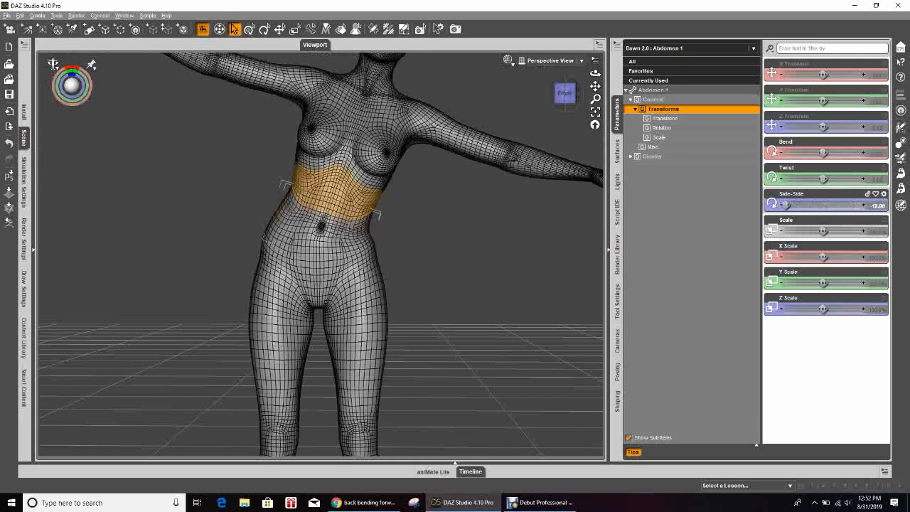
# - Increase the sideways lean with Abdomen 2 Side-Side at about -17.25 and Chest Side-Side at about -30.57
pyautogui.click(333, 190)
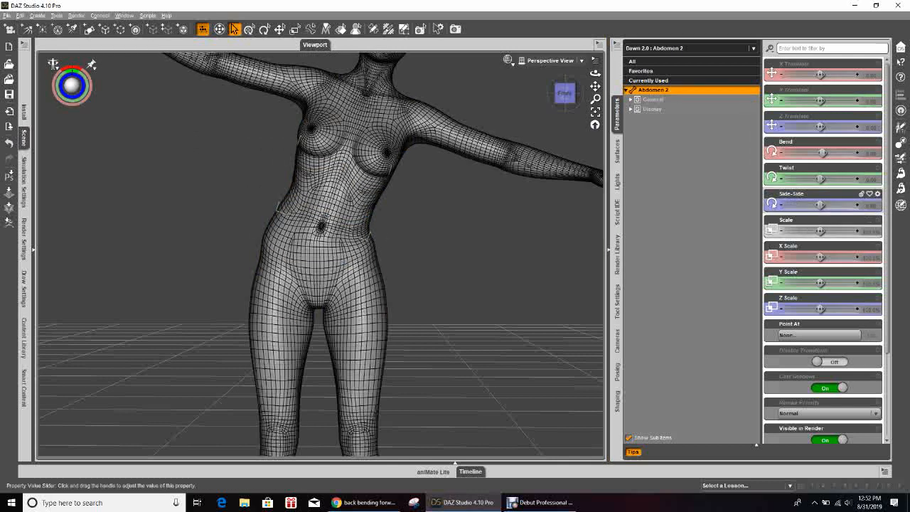
pyautogui.moveTo(823, 205); pyautogui.dragTo(817, 205)
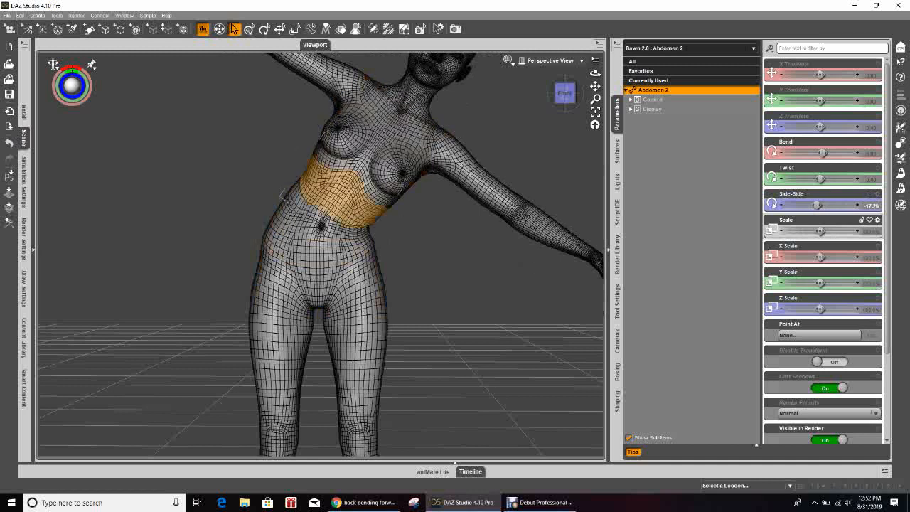
pyautogui.click(377, 138)
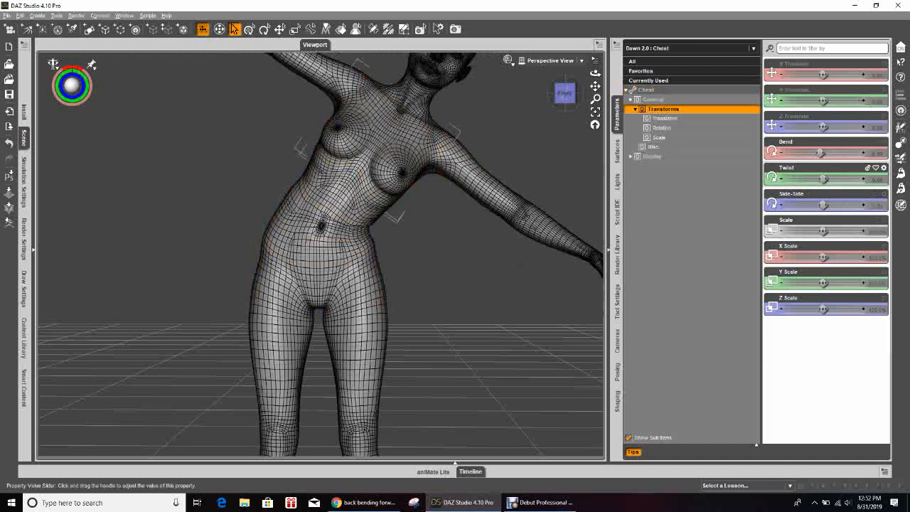
pyautogui.moveTo(824, 205); pyautogui.dragTo(817, 204)
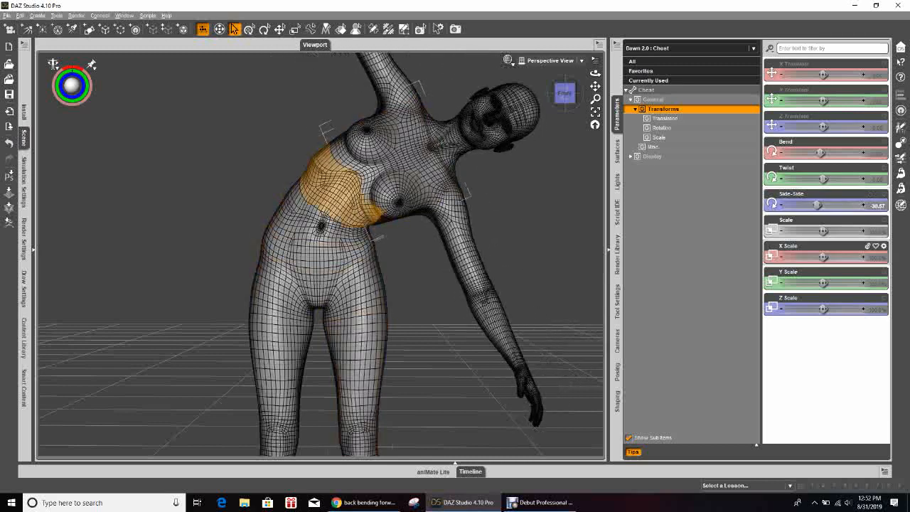
# - Set the Pelvis's Side-Side to its positive limit and the Hip's to about -19.25, and examine the full sideways bend
pyautogui.click(319, 291)
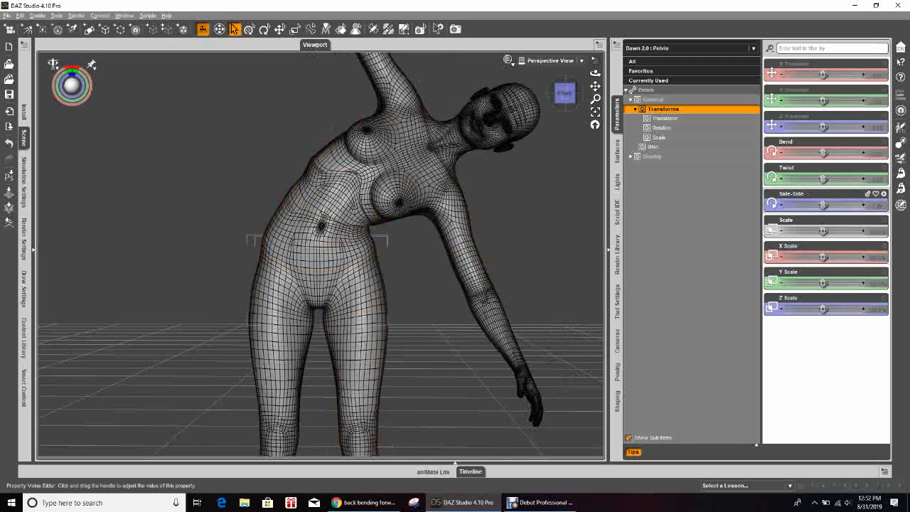
pyautogui.moveTo(822, 205); pyautogui.dragTo(861, 205)
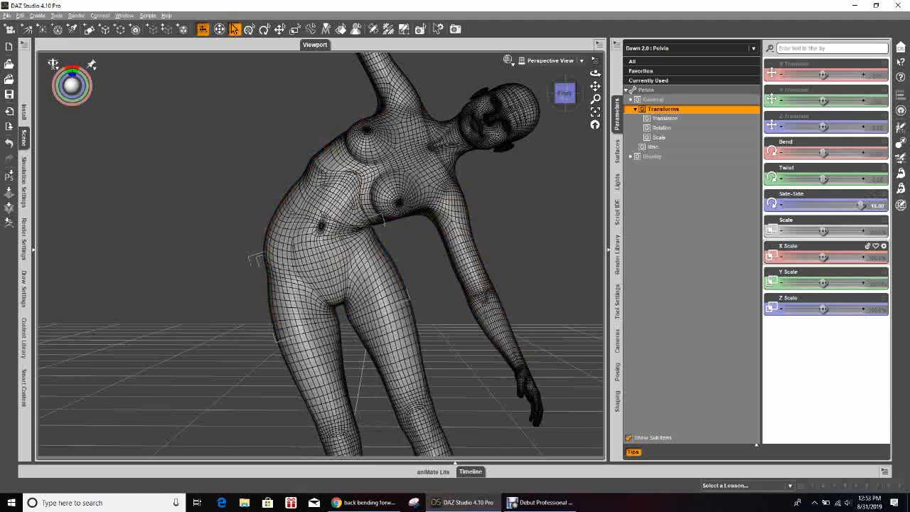
pyautogui.click(320, 253)
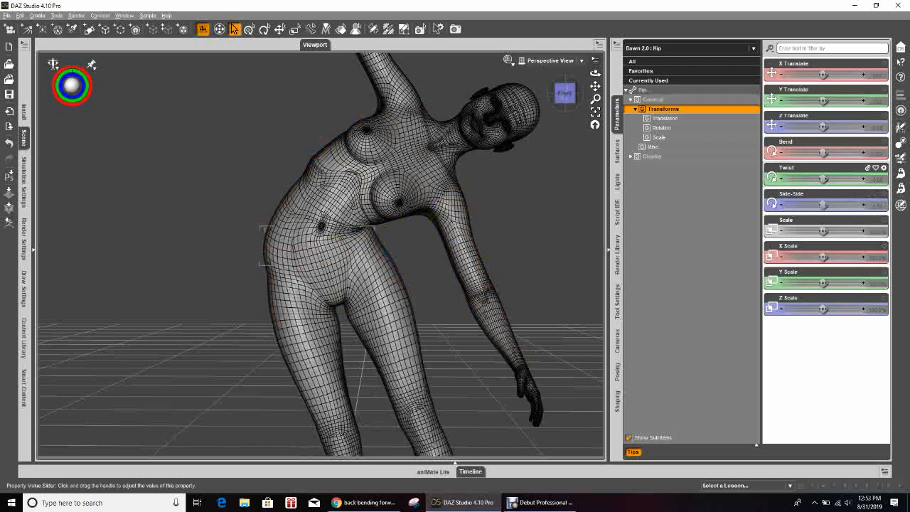
pyautogui.moveTo(823, 205); pyautogui.dragTo(819, 230)
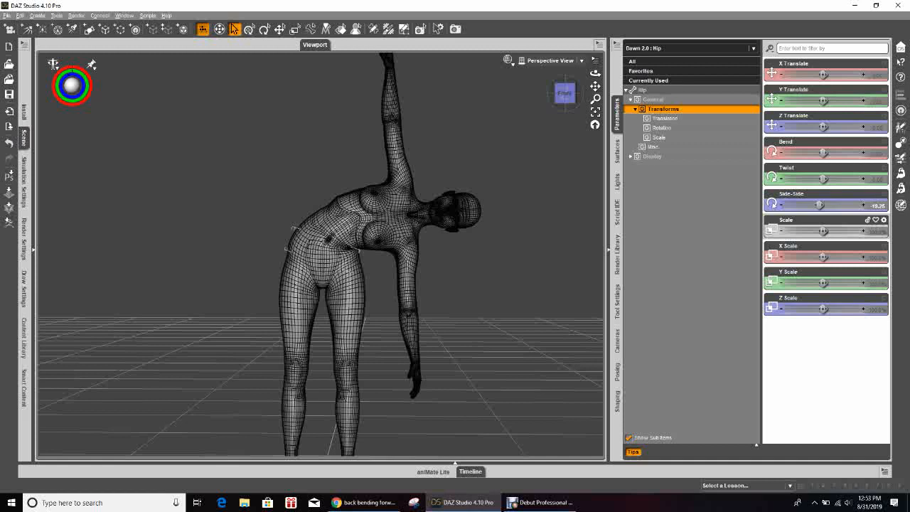
pyautogui.moveTo(595, 74)
pyautogui.mouseDown()
pyautogui.moveTo(448, 73)
pyautogui.moveTo(595, 74)
pyautogui.moveTo(595, 107)
pyautogui.moveTo(594, 77)
pyautogui.moveTo(554, 83)
pyautogui.moveTo(590, 79)
pyautogui.mouseUp()
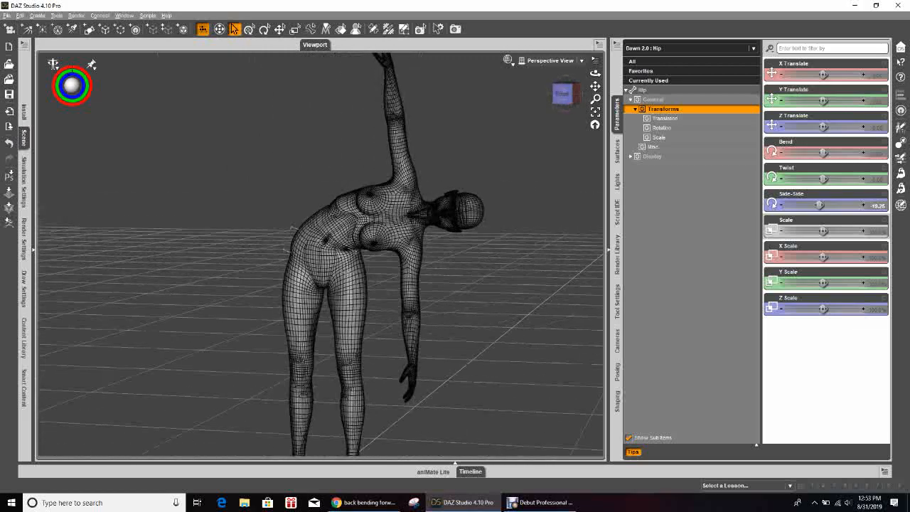
# - Restore the figure from the sideways bend to its default standing pose
pyautogui.hotkey('ctrl', 'z')
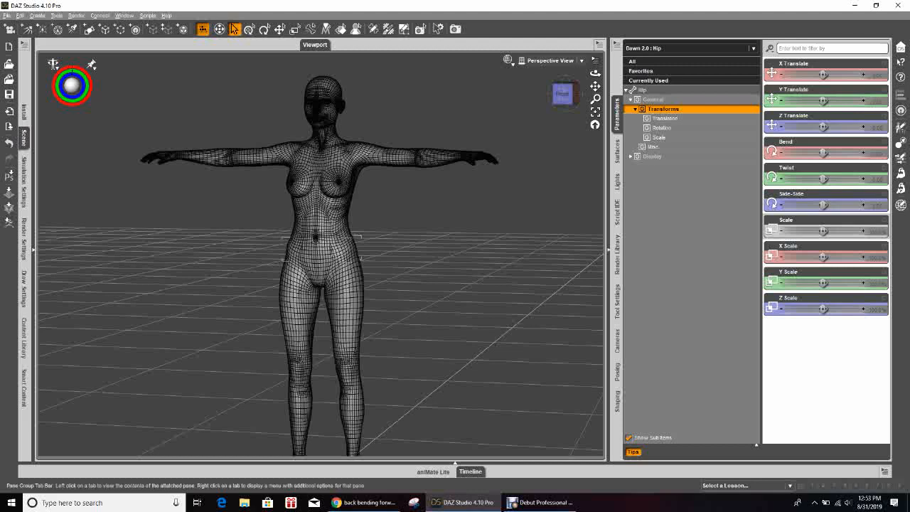
pyautogui.click(540, 502)
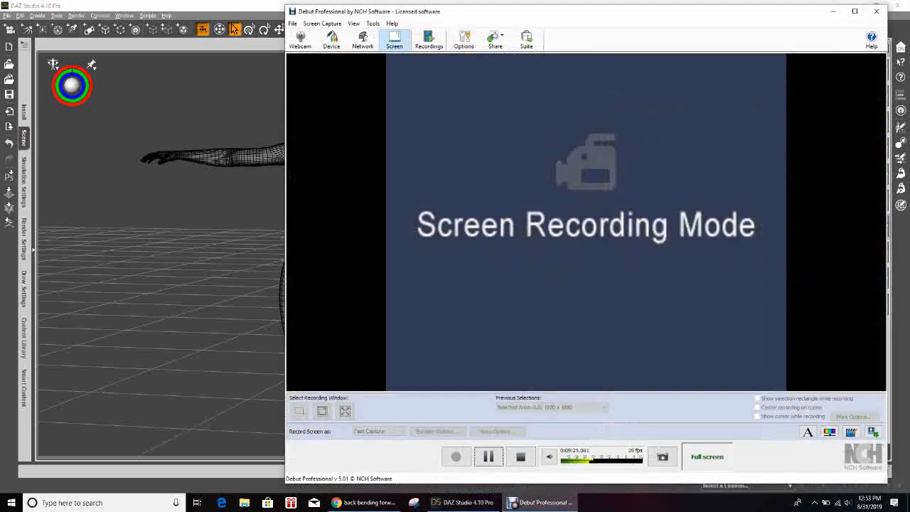